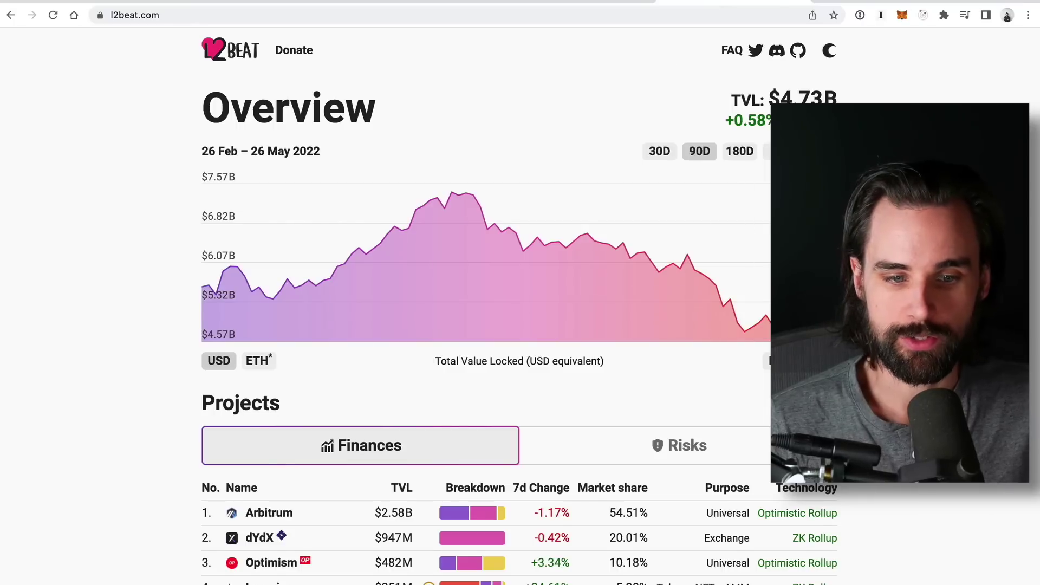
Step: Scroll the L2BEAT overview down to the Projects table ranked by TVL
{"action": "scroll", "coordinate": [519, 303], "scroll_direction": "down", "scroll_amount": 8}
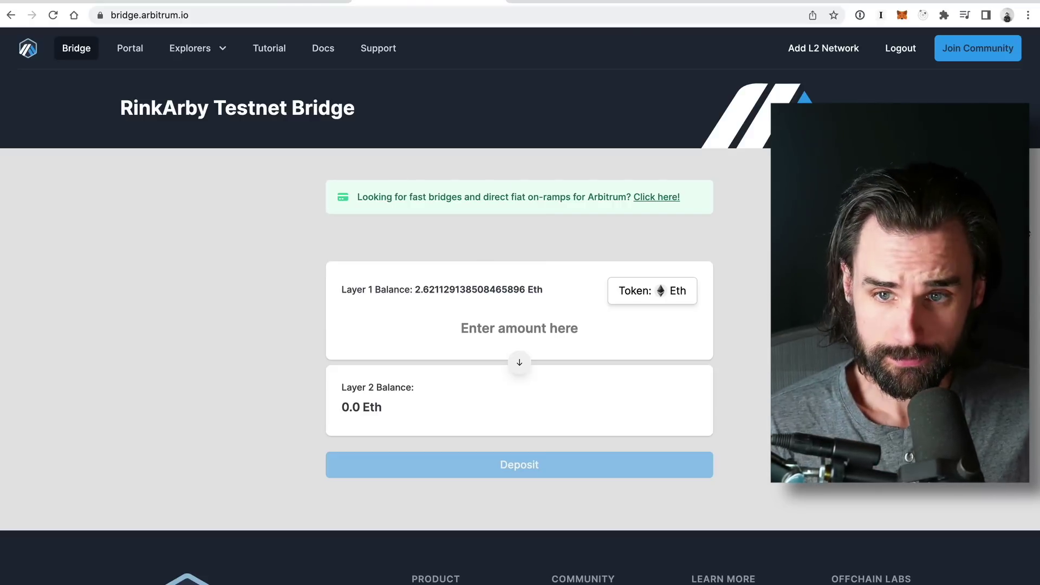
Step: Browse the Arbitrum One Portal project cards like 1inch and Aave, ending back at the top
{"action": "left_click", "coordinate": [601, 1]}
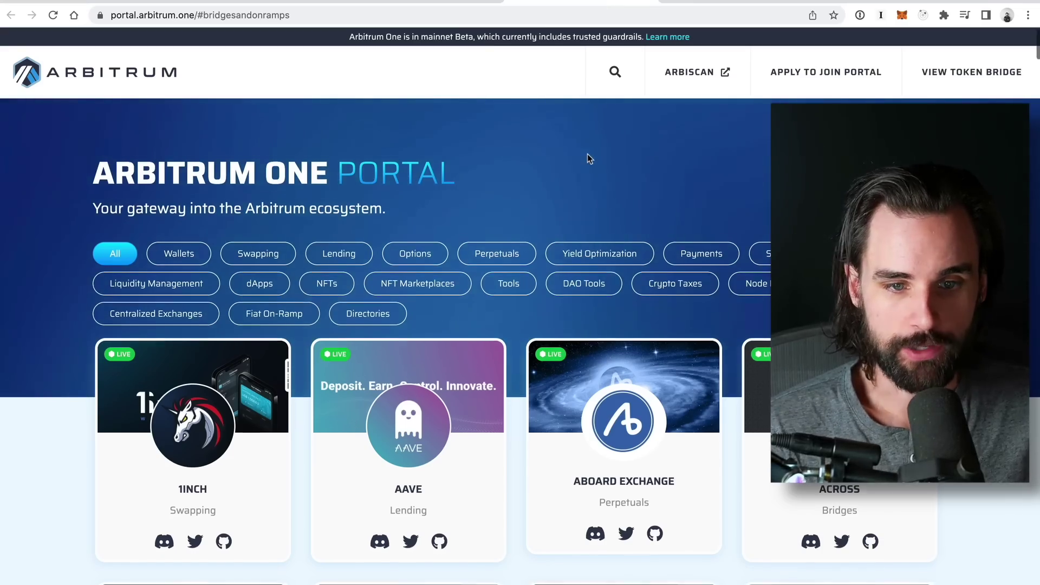
{"action": "scroll", "coordinate": [485, 327], "scroll_direction": "down", "scroll_amount": 3}
{"action": "scroll", "coordinate": [513, 295], "scroll_direction": "down", "scroll_amount": 6}
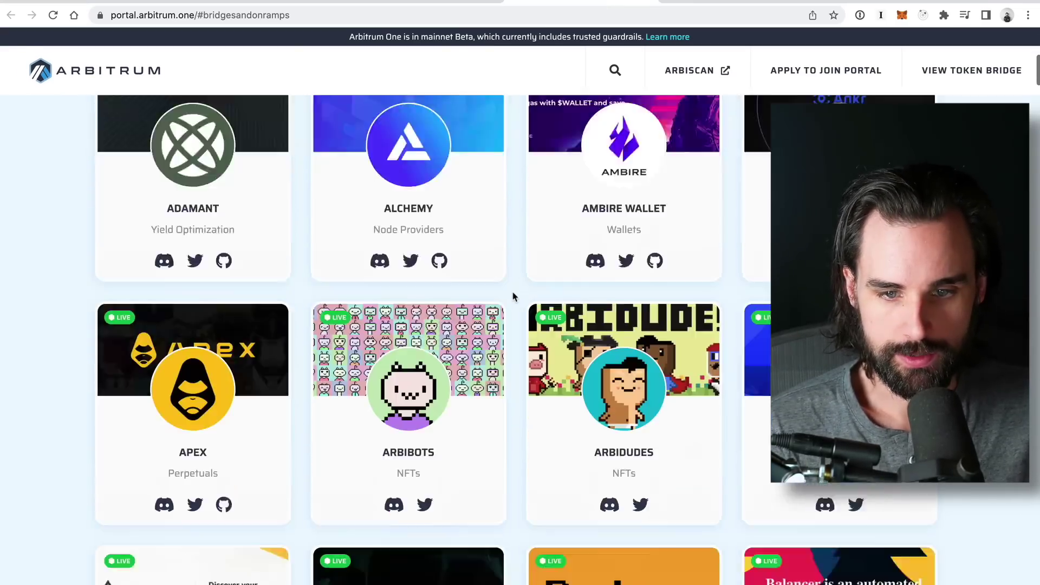
{"action": "scroll", "coordinate": [513, 295], "scroll_direction": "down", "scroll_amount": 5}
{"action": "scroll", "coordinate": [513, 298], "scroll_direction": "up", "scroll_amount": 15}
{"action": "scroll", "coordinate": [513, 315], "scroll_direction": "down", "scroll_amount": 3}
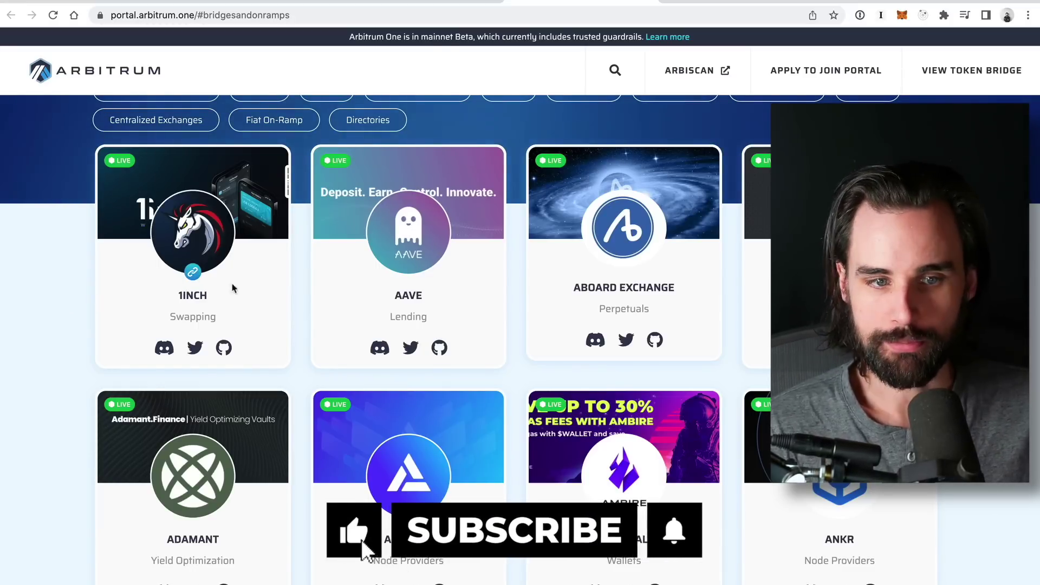
{"action": "scroll", "coordinate": [298, 286], "scroll_direction": "down", "scroll_amount": 1}
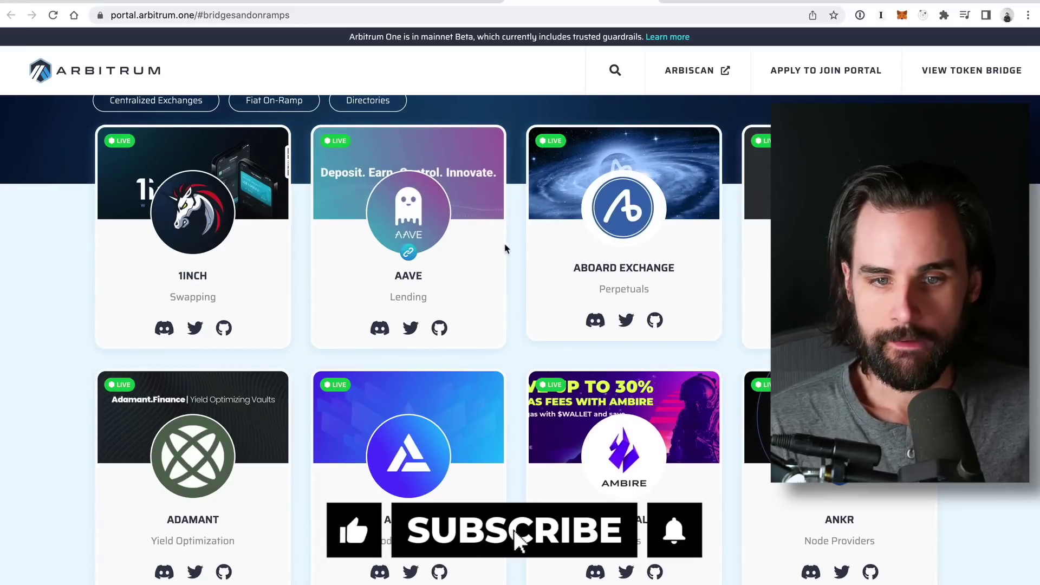
{"action": "scroll", "coordinate": [509, 247], "scroll_direction": "down", "scroll_amount": 1}
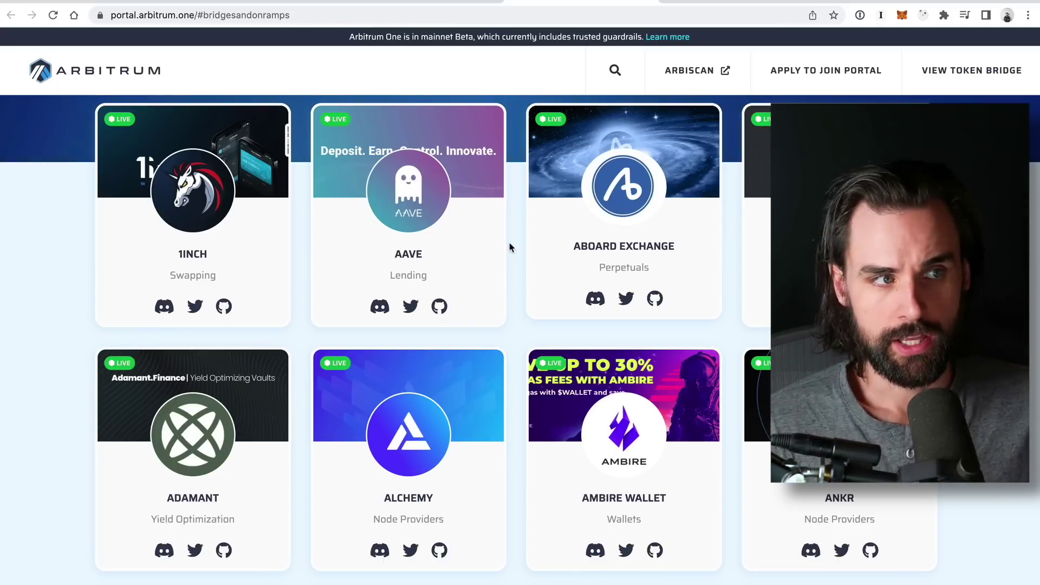
{"action": "scroll", "coordinate": [509, 247], "scroll_direction": "up", "scroll_amount": 4}
{"action": "scroll", "coordinate": [507, 289], "scroll_direction": "down", "scroll_amount": 5}
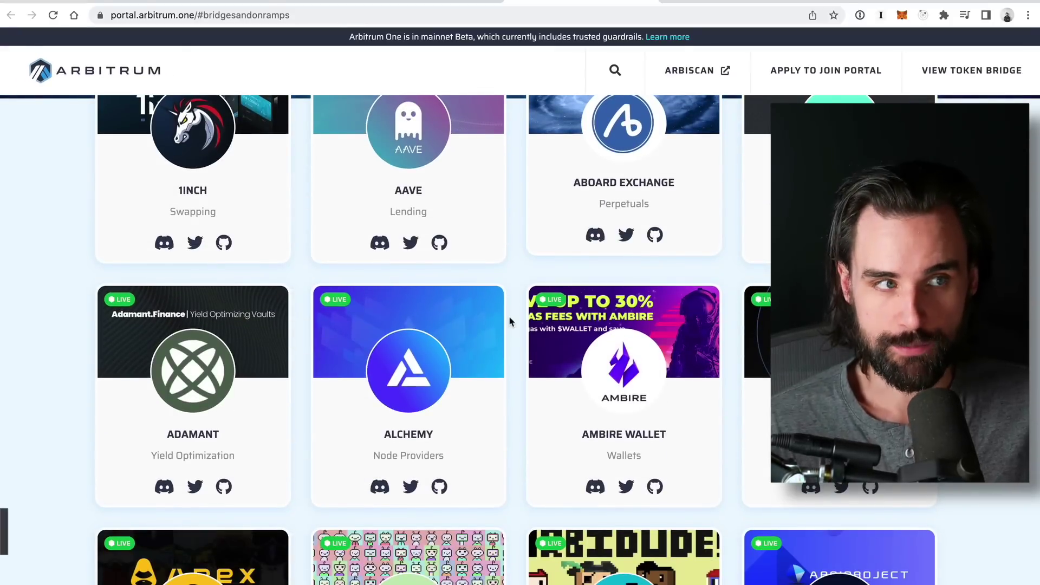
{"action": "scroll", "coordinate": [515, 342], "scroll_direction": "down", "scroll_amount": 15}
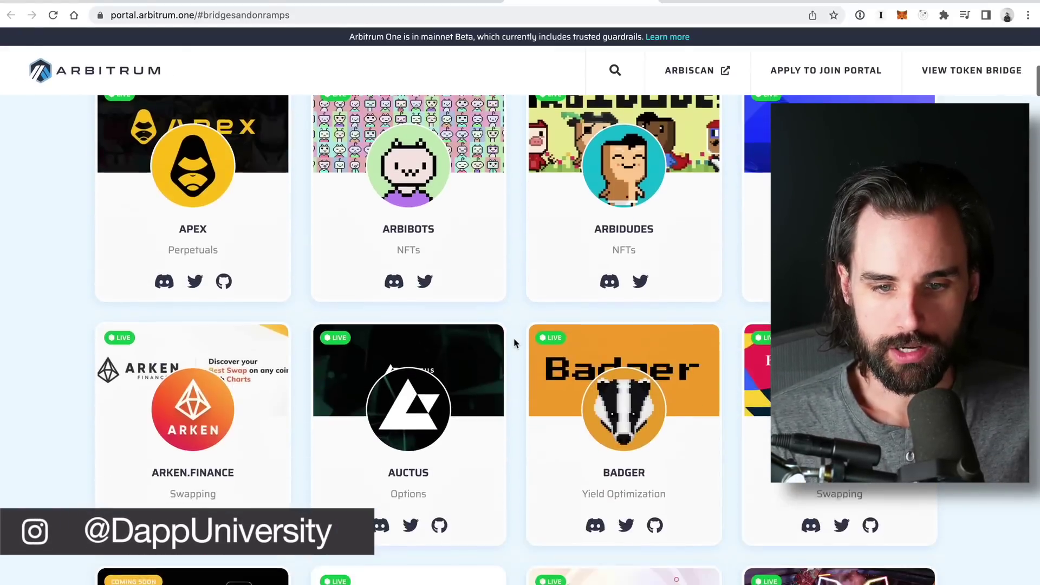
{"action": "scroll", "coordinate": [516, 341], "scroll_direction": "up", "scroll_amount": 20}
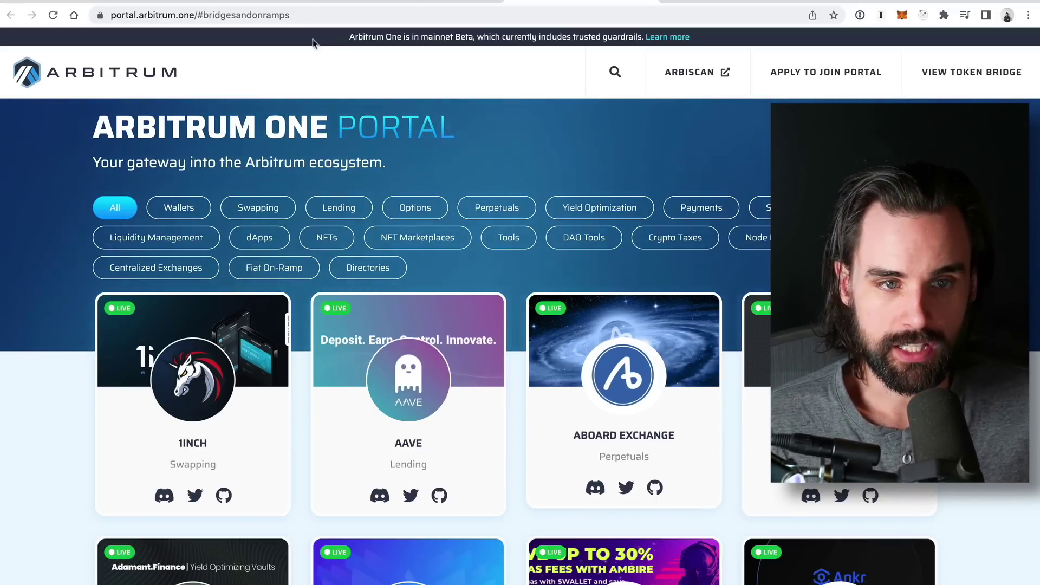
Step: Open The Arbitrum Odyssey article and highlight its free-mint NFT and 'Awesome, you're still here' paragraphs
{"action": "left_click", "coordinate": [279, 9]}
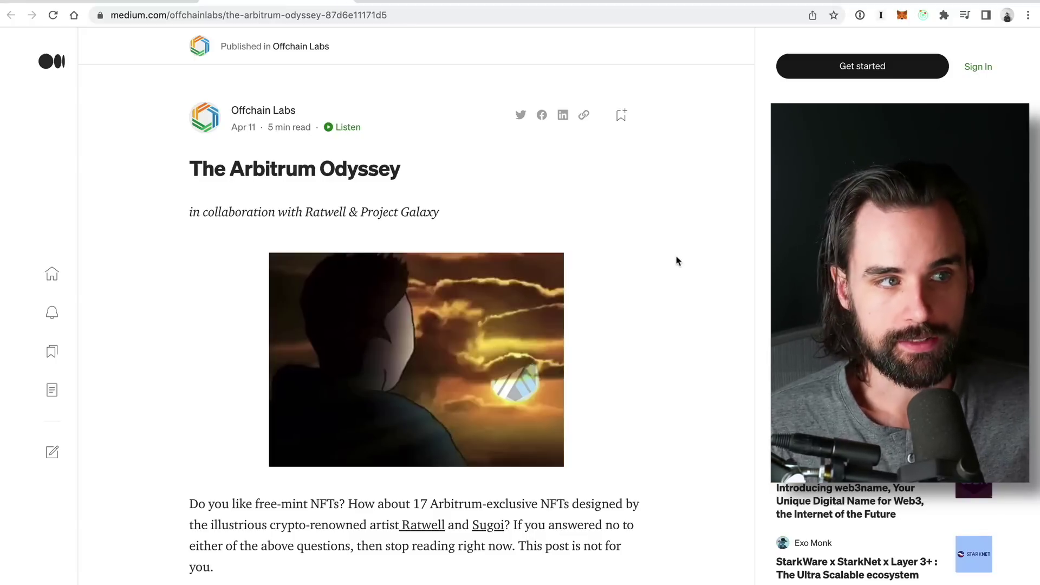
{"action": "scroll", "coordinate": [761, 327], "scroll_direction": "down", "scroll_amount": 6}
{"action": "triple_click", "coordinate": [320, 275]}
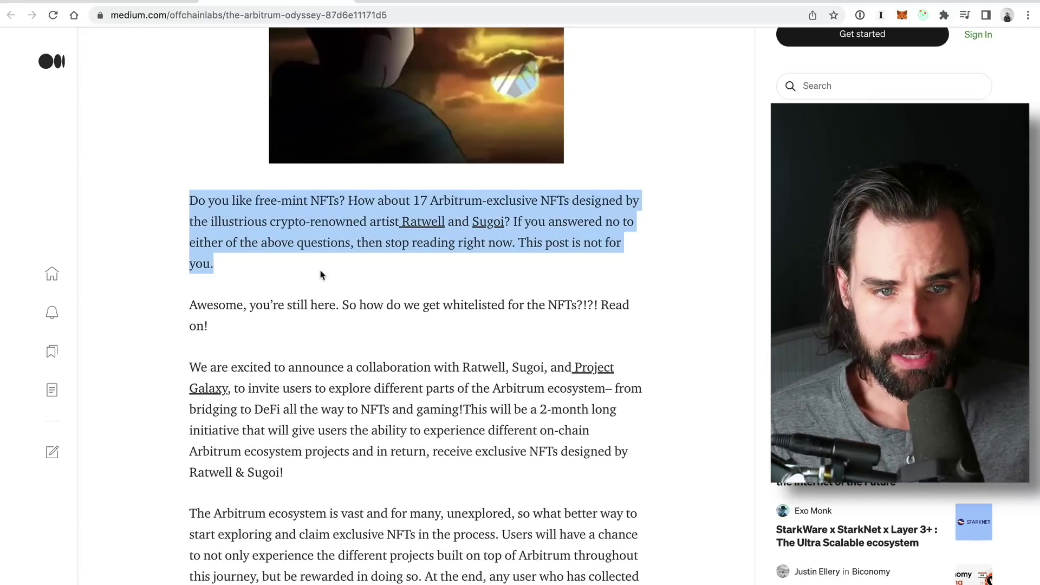
{"action": "left_click", "coordinate": [563, 292]}
{"action": "triple_click", "coordinate": [519, 281]}
{"action": "left_click", "coordinate": [617, 276]}
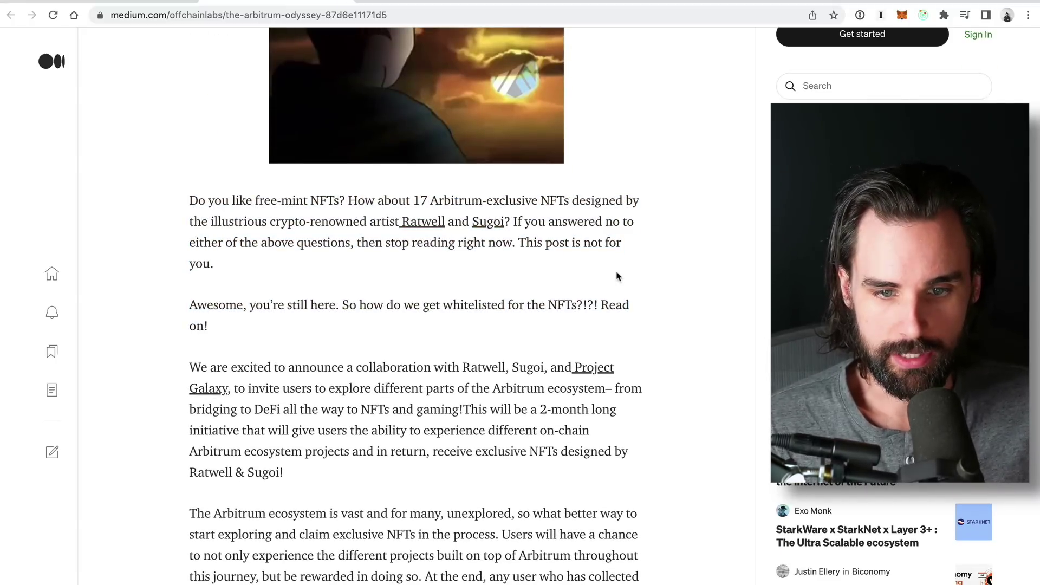
Step: Scroll down through the rest of the Odyssey announcement
{"action": "scroll", "coordinate": [542, 328], "scroll_direction": "up", "scroll_amount": 1}
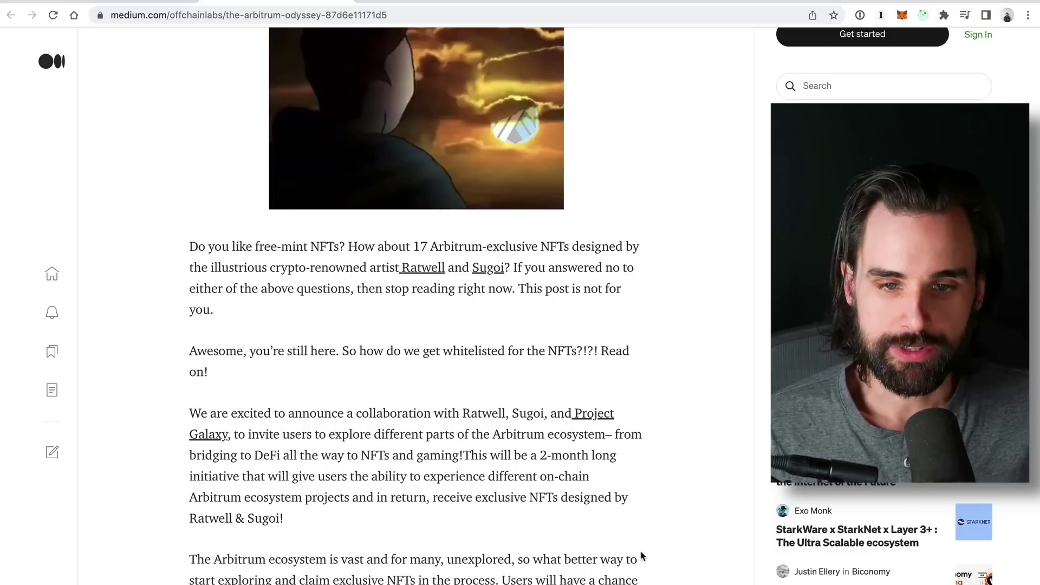
{"action": "scroll", "coordinate": [641, 555], "scroll_direction": "down", "scroll_amount": 3}
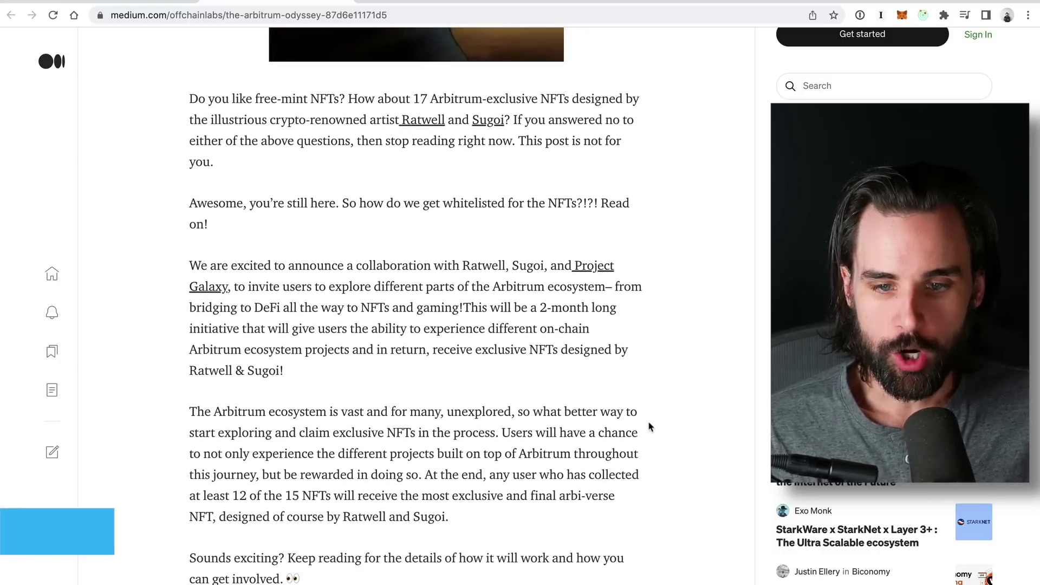
{"action": "scroll", "coordinate": [650, 427], "scroll_direction": "down", "scroll_amount": 2}
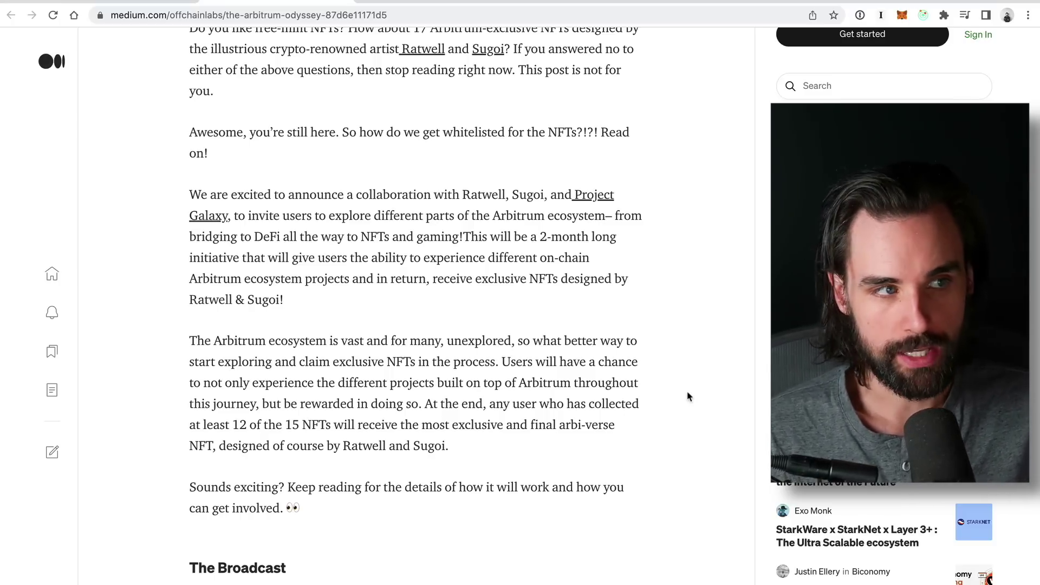
{"action": "scroll", "coordinate": [688, 397], "scroll_direction": "down", "scroll_amount": 1}
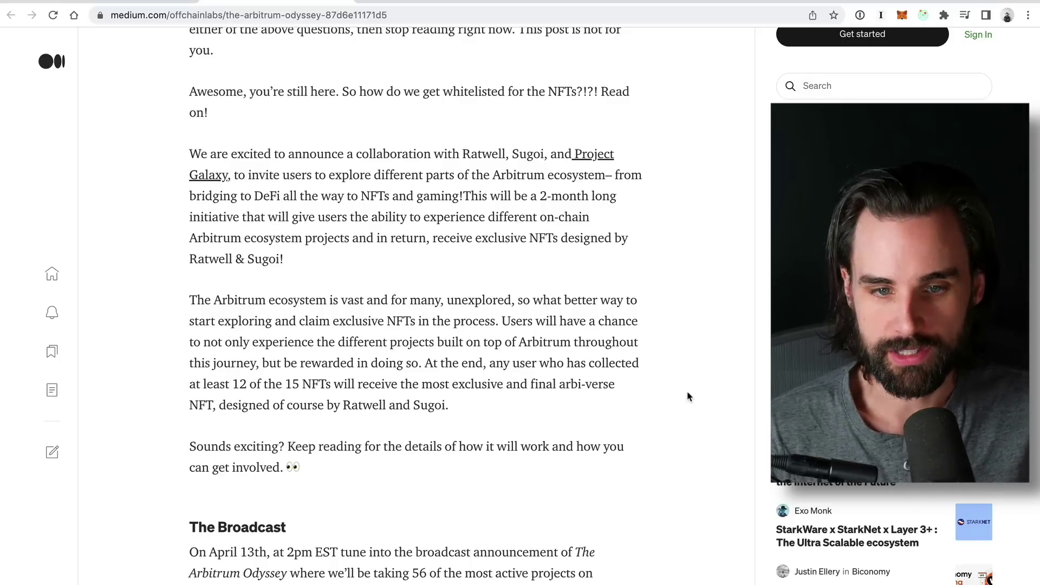
{"action": "scroll", "coordinate": [688, 397], "scroll_direction": "down", "scroll_amount": 9}
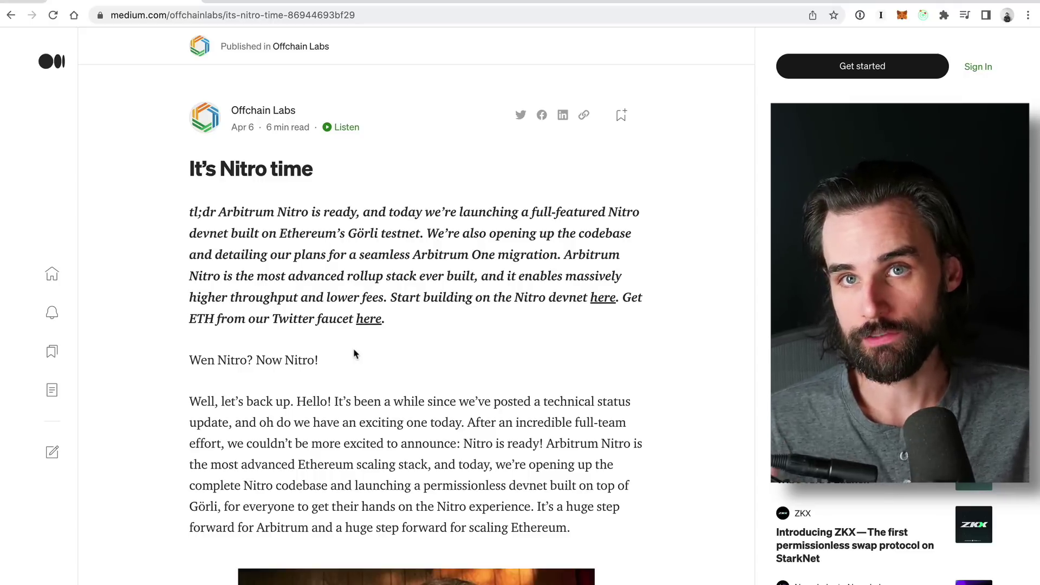
Step: Skim the Nitro article, highlighting 'Wen Nitro? Now Nitro!' and scrolling down and back up
{"action": "triple_click", "coordinate": [459, 353]}
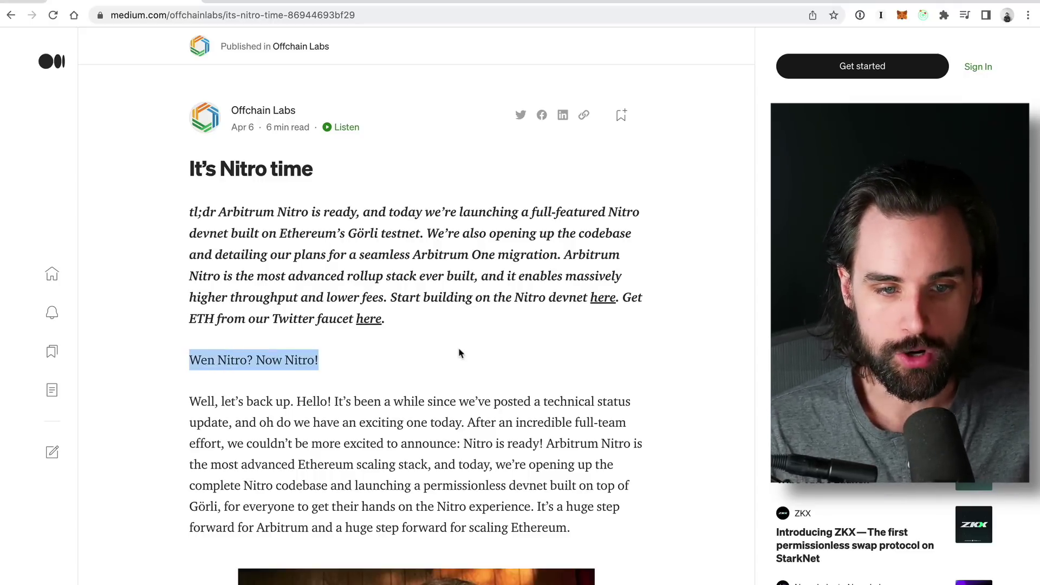
{"action": "left_click", "coordinate": [647, 376]}
{"action": "scroll", "coordinate": [647, 377], "scroll_direction": "down", "scroll_amount": 6}
{"action": "scroll", "coordinate": [647, 378], "scroll_direction": "down", "scroll_amount": 6}
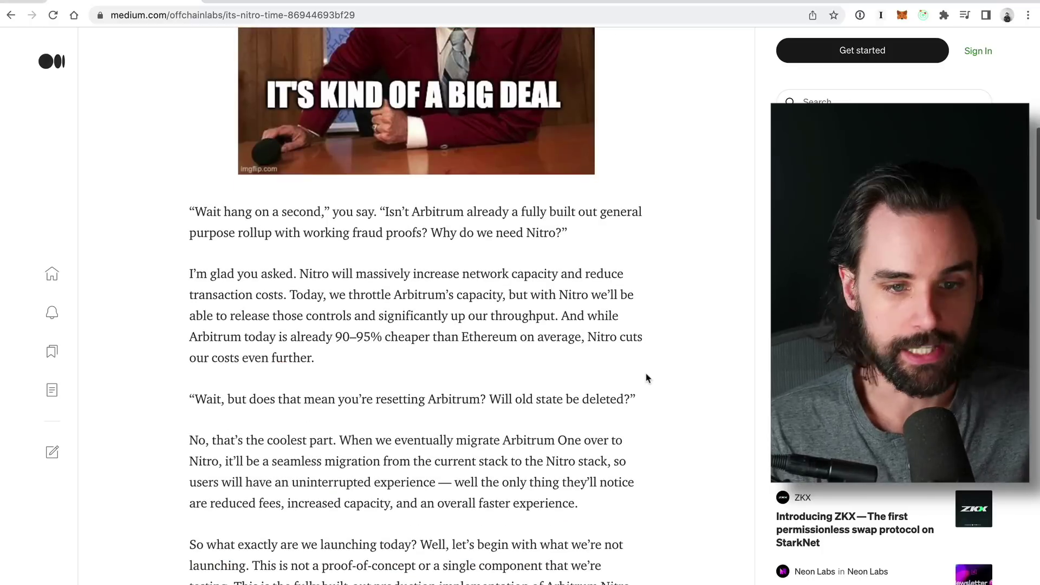
{"action": "scroll", "coordinate": [646, 377], "scroll_direction": "down", "scroll_amount": 3}
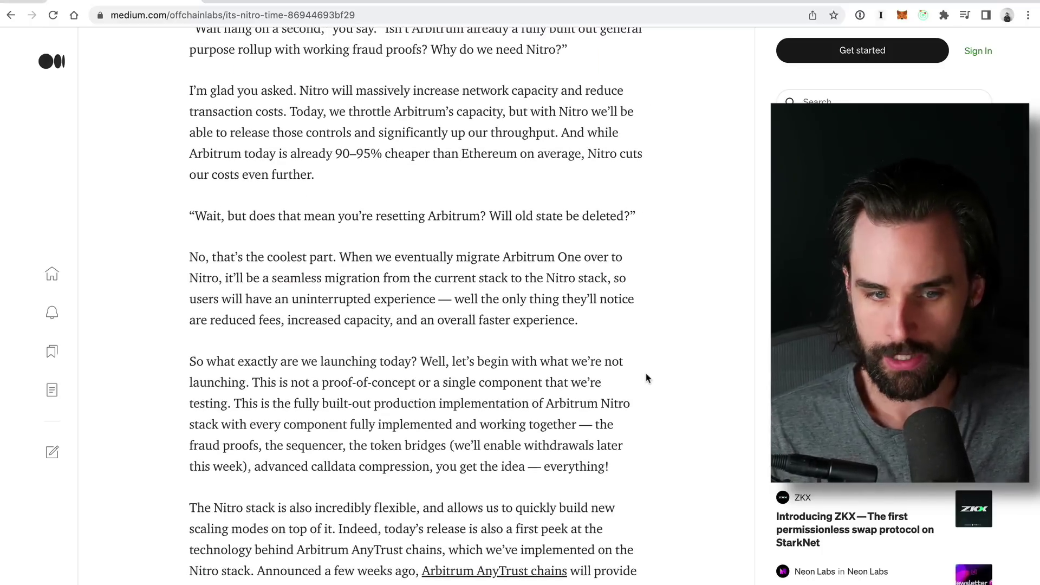
{"action": "scroll", "coordinate": [646, 377], "scroll_direction": "down", "scroll_amount": 5}
{"action": "scroll", "coordinate": [664, 397], "scroll_direction": "down", "scroll_amount": 4}
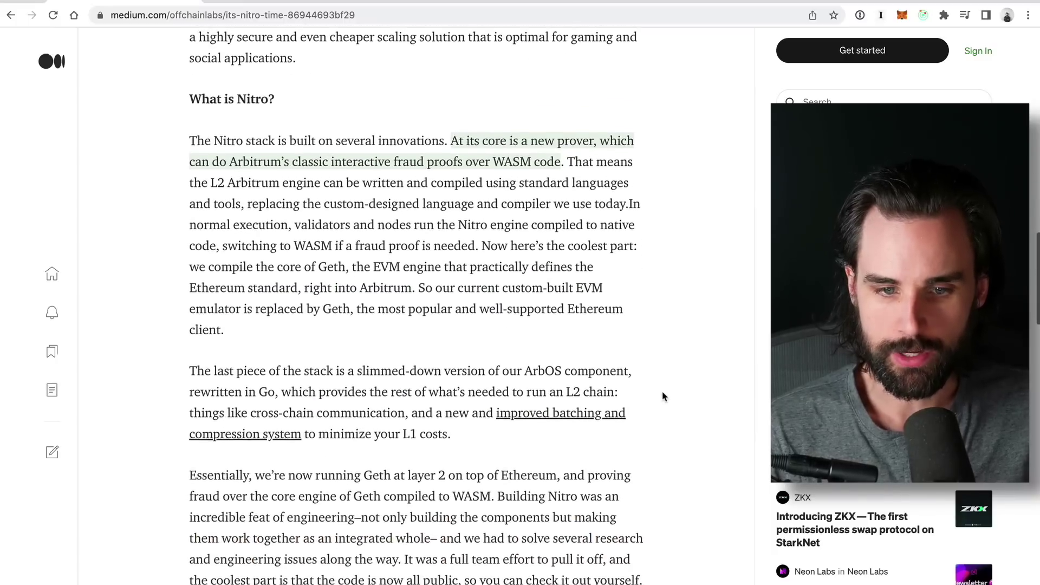
{"action": "scroll", "coordinate": [665, 398], "scroll_direction": "up", "scroll_amount": 12}
{"action": "scroll", "coordinate": [665, 398], "scroll_direction": "up", "scroll_amount": 3}
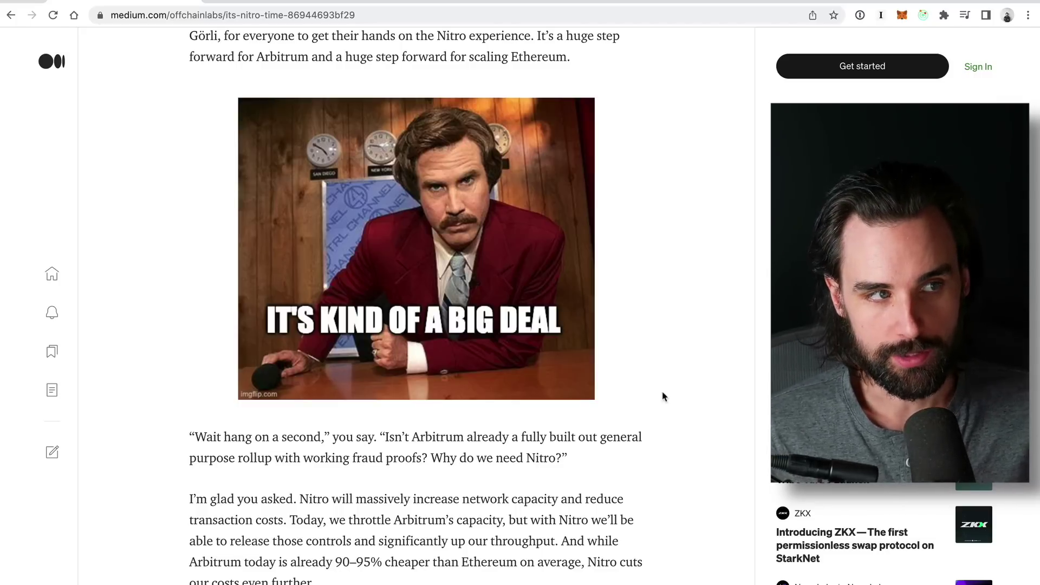
{"action": "scroll", "coordinate": [663, 398], "scroll_direction": "up", "scroll_amount": 9}
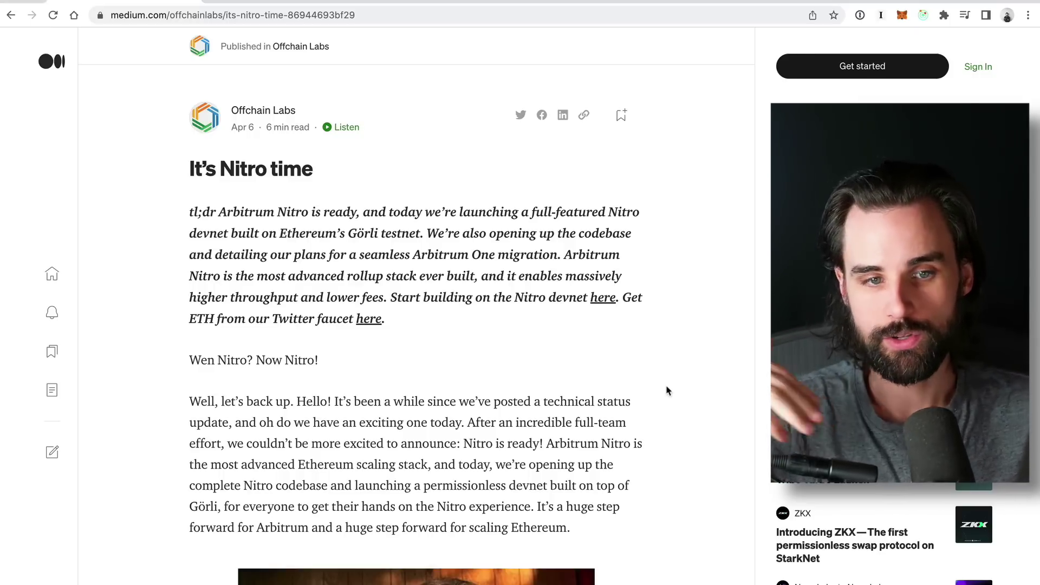
{"action": "scroll", "coordinate": [667, 391], "scroll_direction": "down", "scroll_amount": 1}
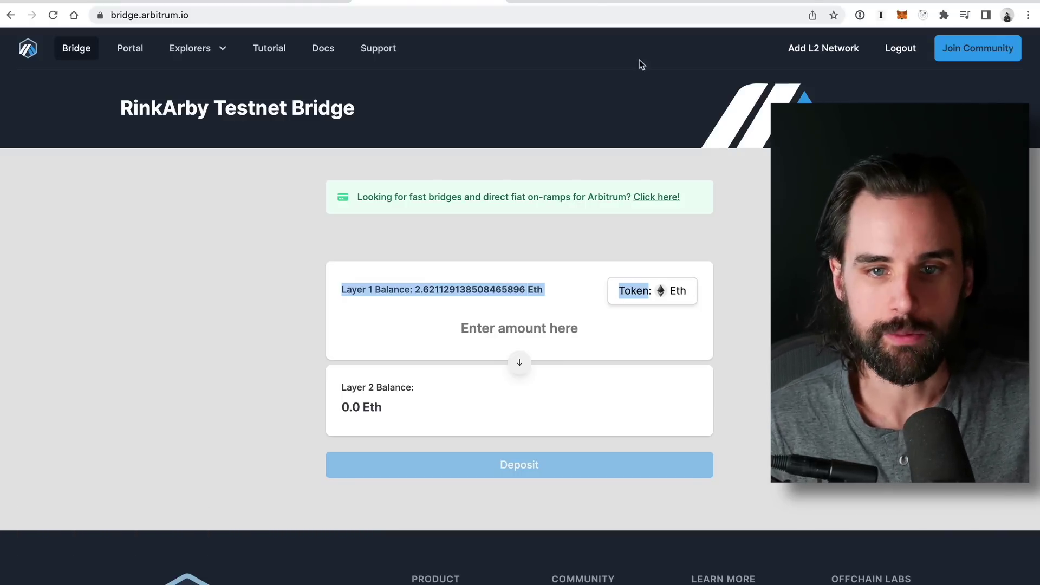
Step: Return to the RinkArby Testnet Bridge and check the 2.6211 ETH Rinkeby balance in MetaMask
{"action": "left_click", "coordinate": [581, 4]}
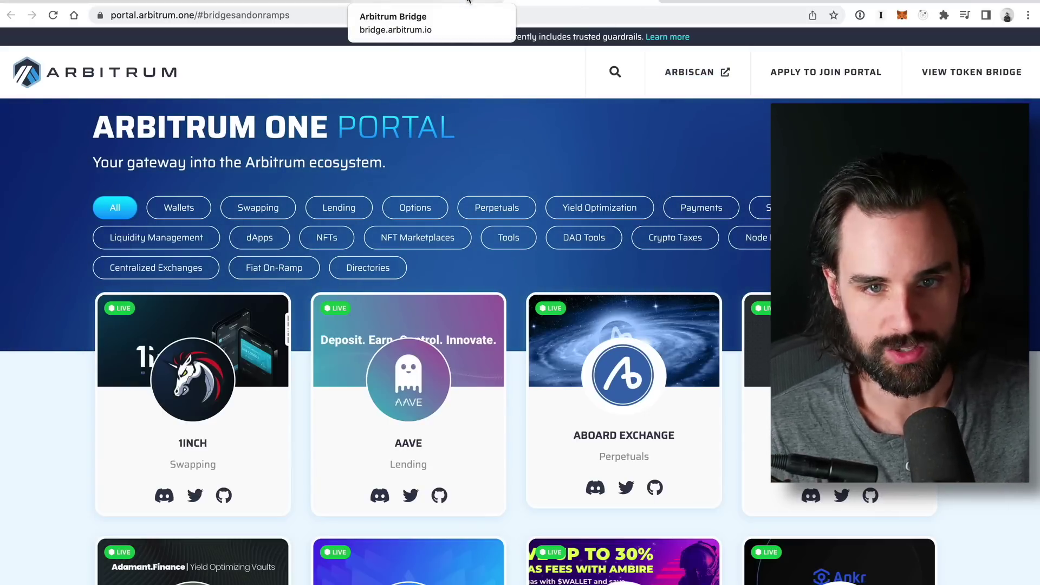
{"action": "left_click", "coordinate": [469, 3]}
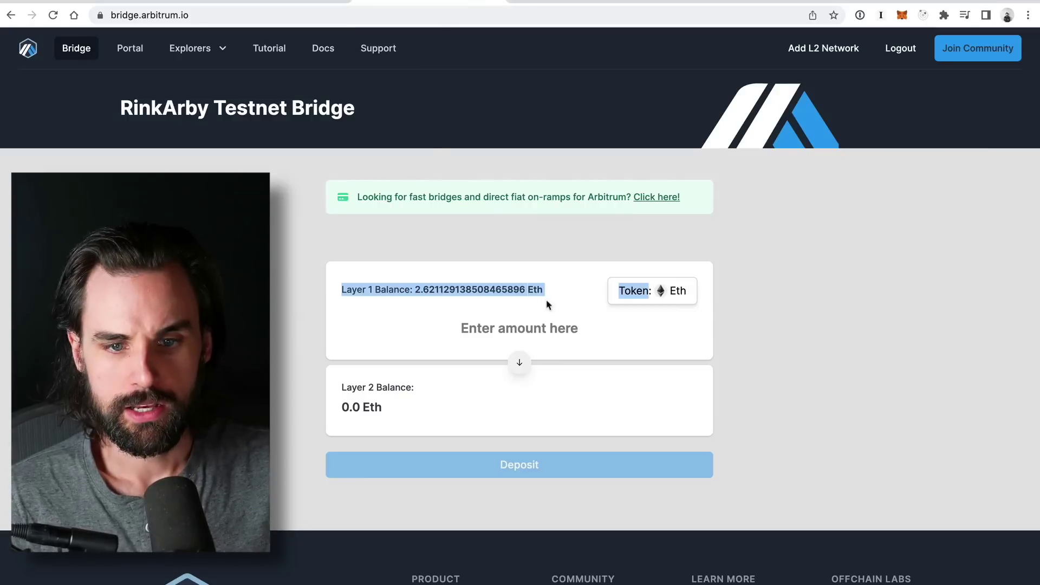
{"action": "left_click", "coordinate": [774, 287]}
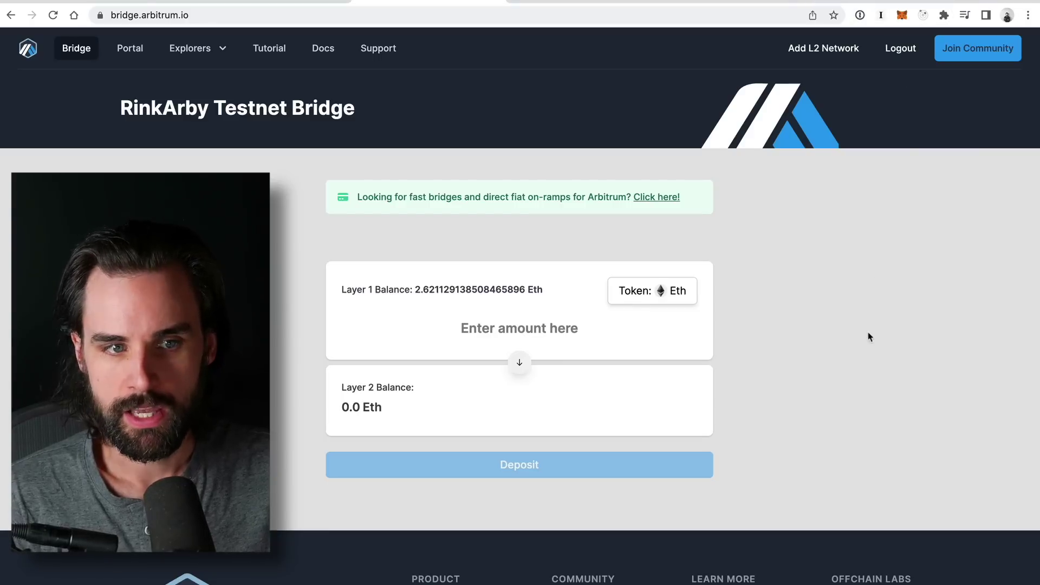
{"action": "left_click", "coordinate": [902, 15]}
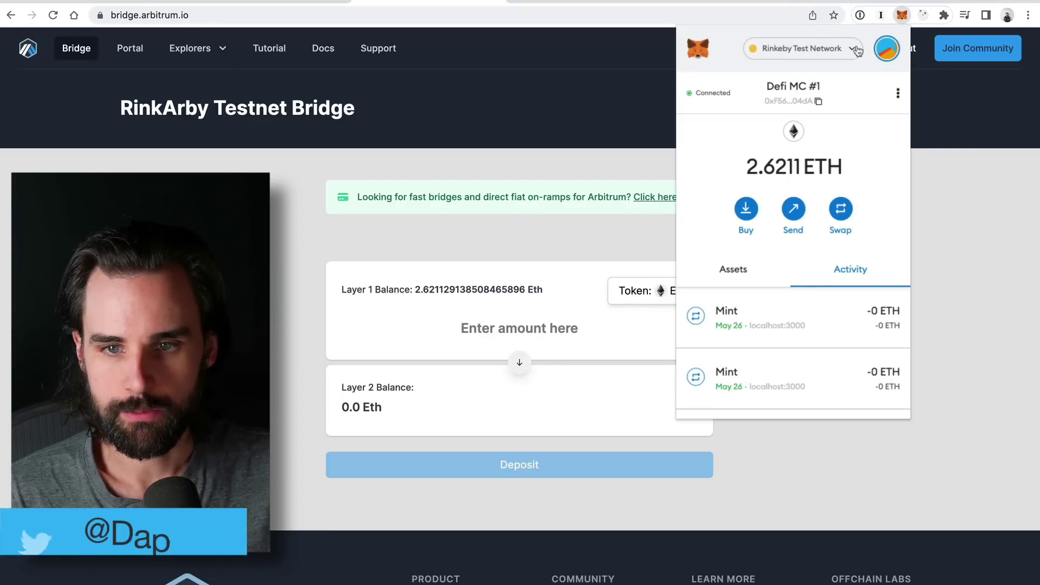
{"action": "left_click", "coordinate": [583, 113]}
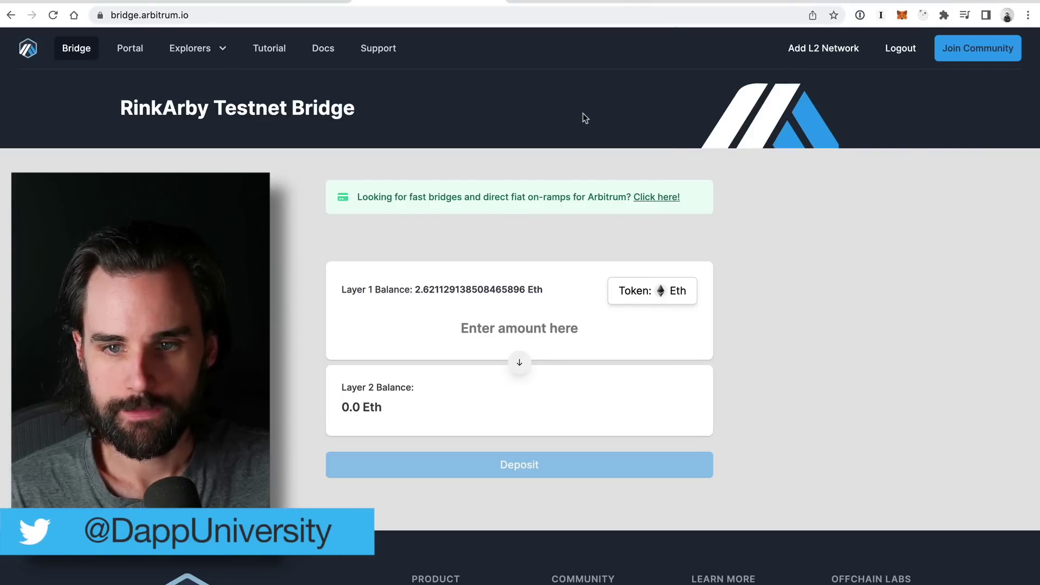
{"action": "left_click", "coordinate": [848, 55]}
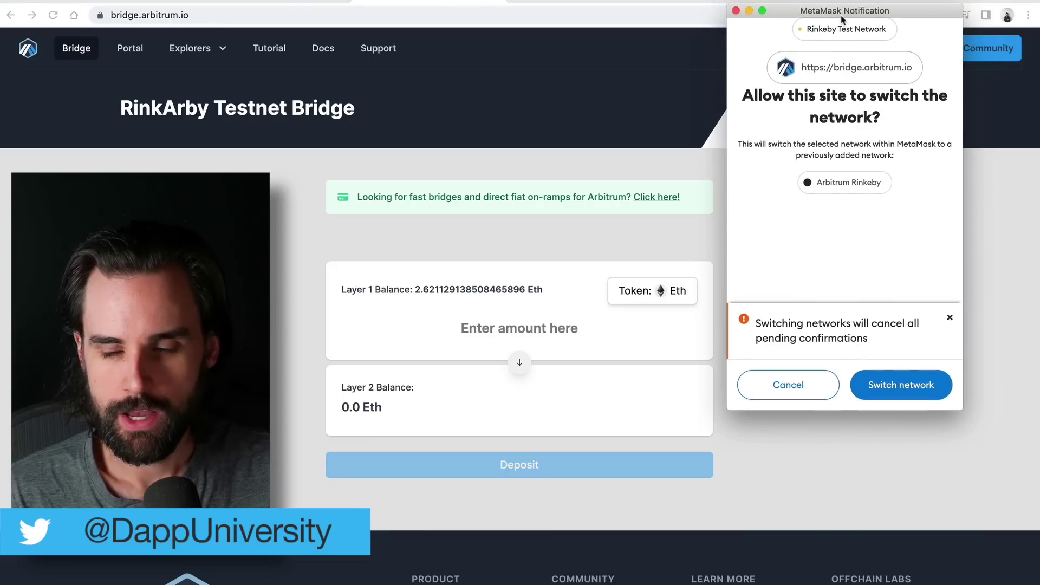
{"action": "left_click", "coordinate": [901, 384]}
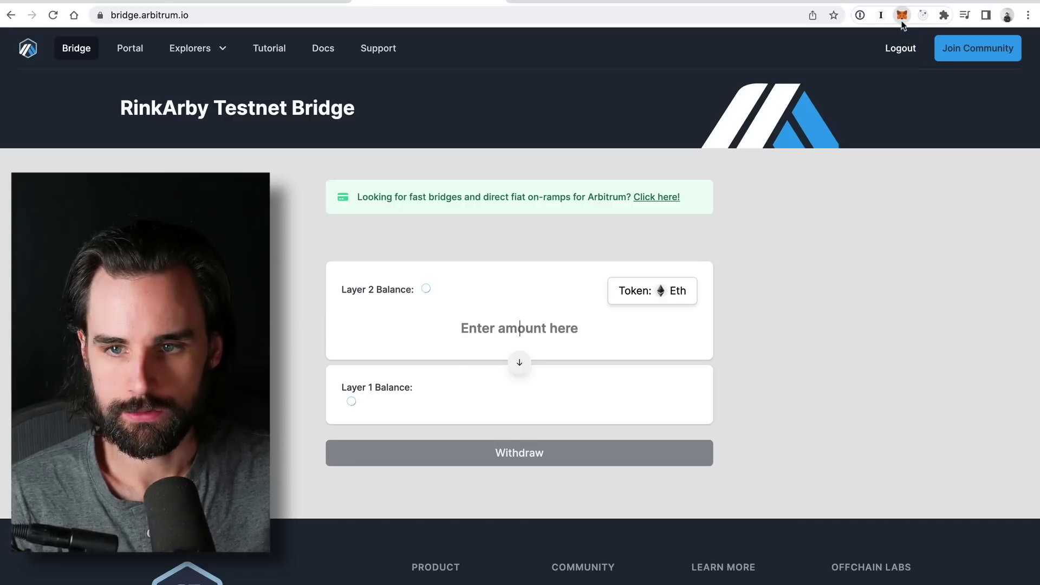
{"action": "left_click", "coordinate": [902, 16]}
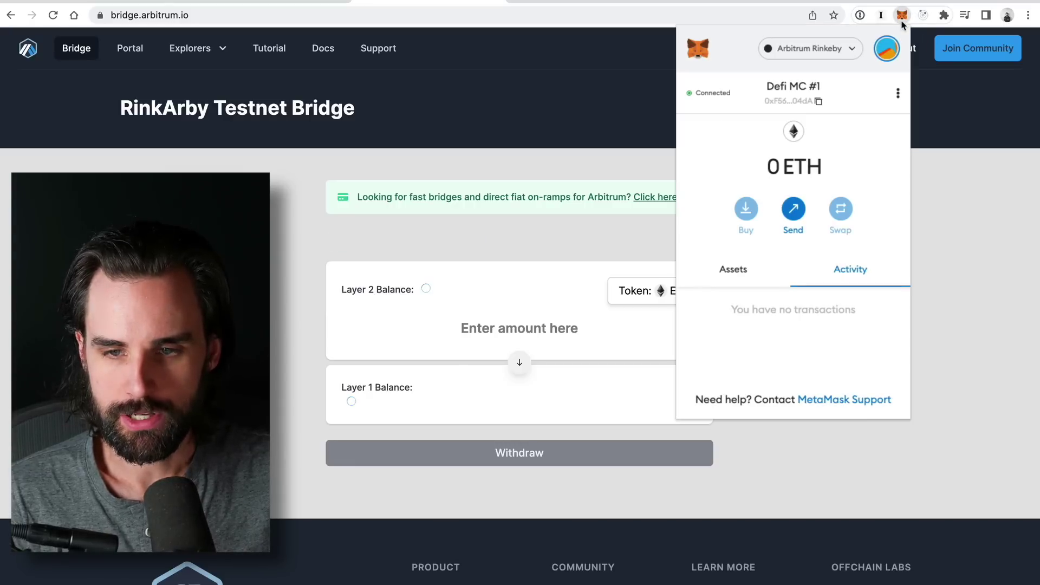
{"action": "left_click", "coordinate": [855, 53]}
{"action": "scroll", "coordinate": [810, 162], "scroll_direction": "down", "scroll_amount": 6}
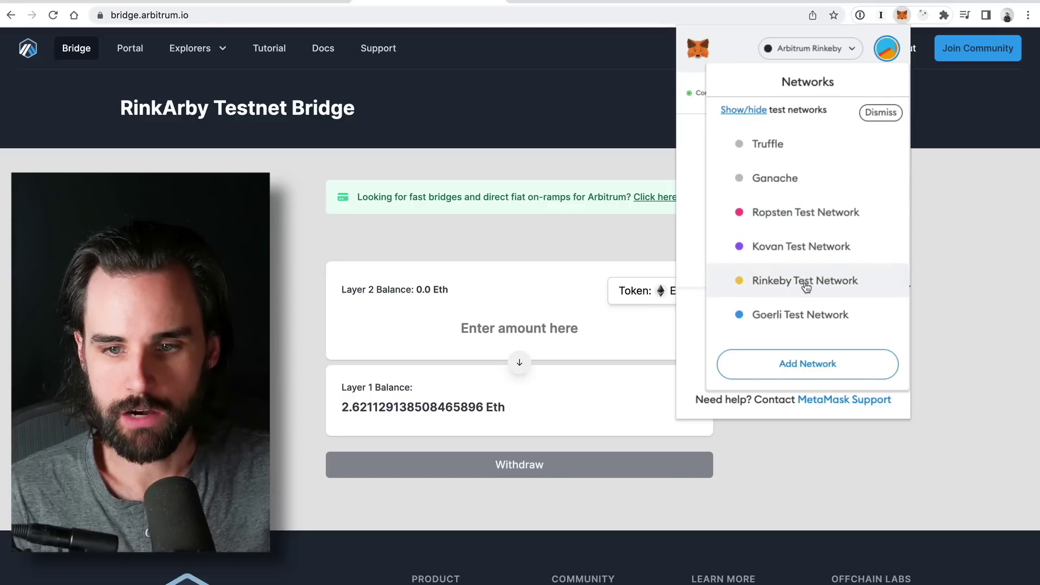
{"action": "left_click", "coordinate": [805, 284]}
{"action": "left_click", "coordinate": [1008, 255]}
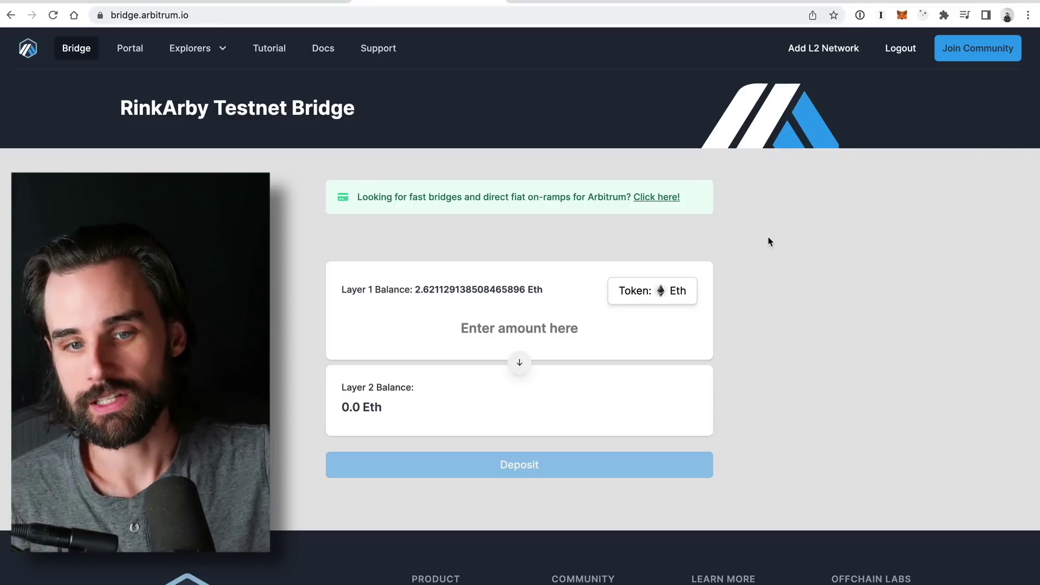
Step: Enter 0.1 ETH as the deposit amount on the bridge
{"action": "scroll", "coordinate": [769, 241], "scroll_direction": "down", "scroll_amount": 2}
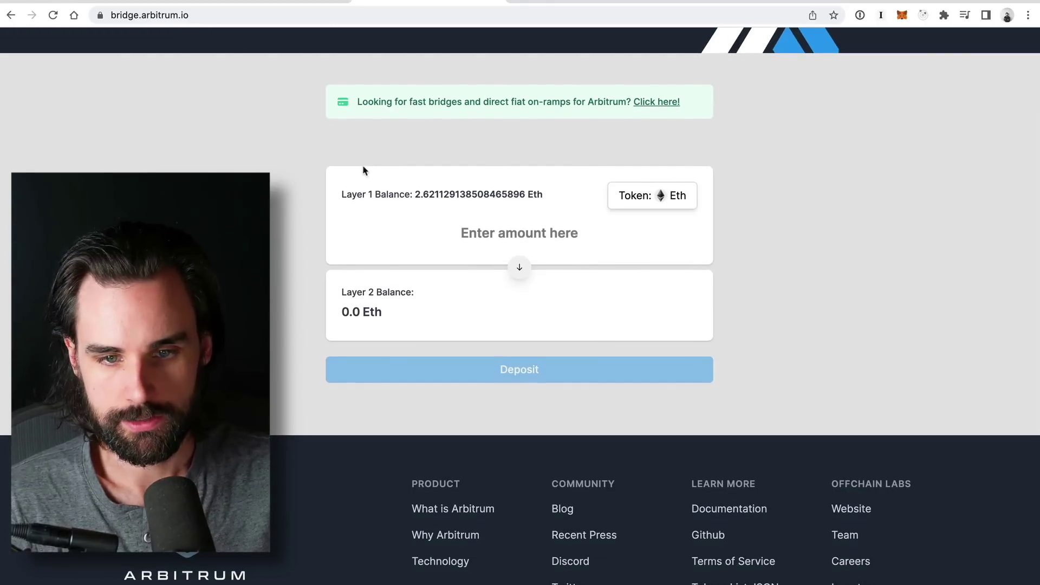
{"action": "scroll", "coordinate": [789, 235], "scroll_direction": "up", "scroll_amount": 2}
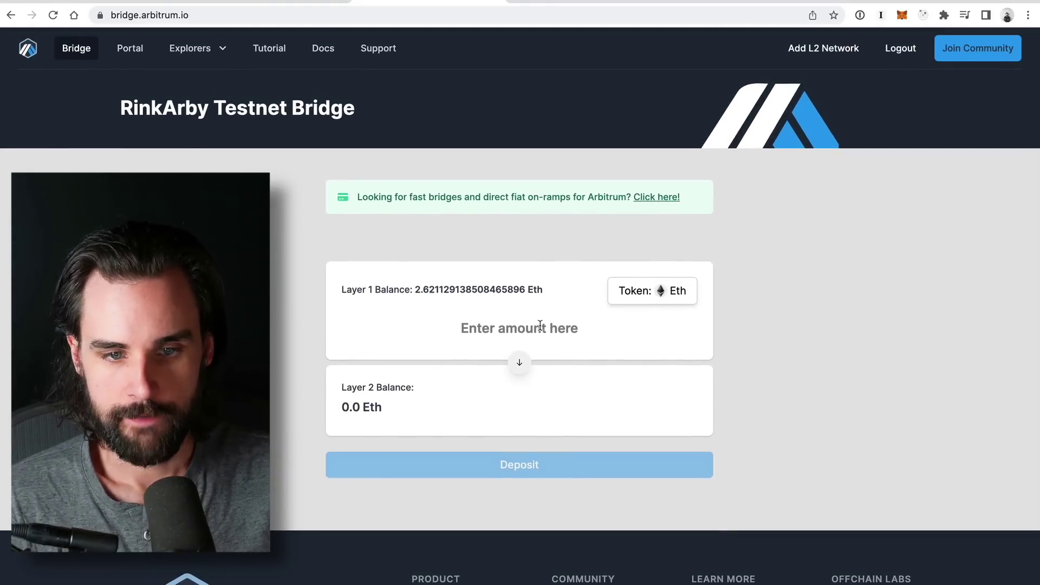
{"action": "left_click", "coordinate": [539, 322]}
{"action": "type", "text": "."}
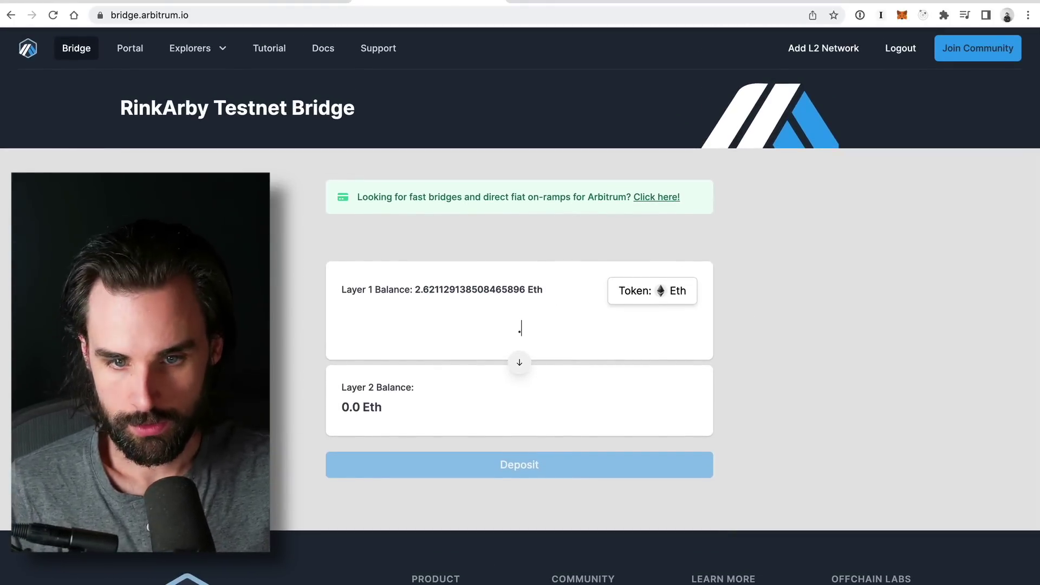
{"action": "key", "text": "BackSpace"}
{"action": "type", "text": "0.1"}
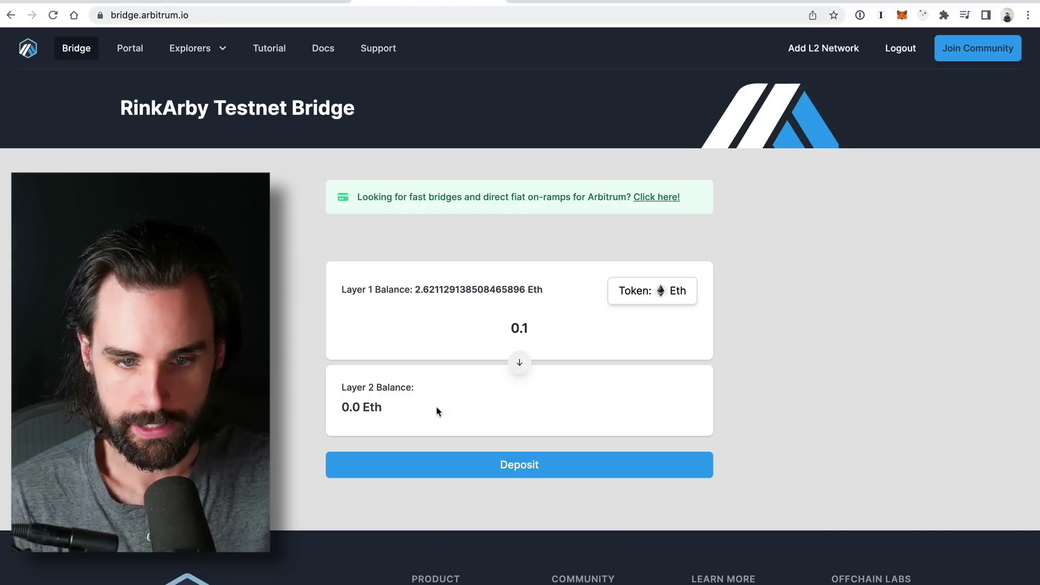
Step: Deposit the 0.1 ETH to Arbitrum and confirm the transaction in MetaMask
{"action": "scroll", "coordinate": [497, 325], "scroll_direction": "down", "scroll_amount": 2}
{"action": "left_click", "coordinate": [527, 427]}
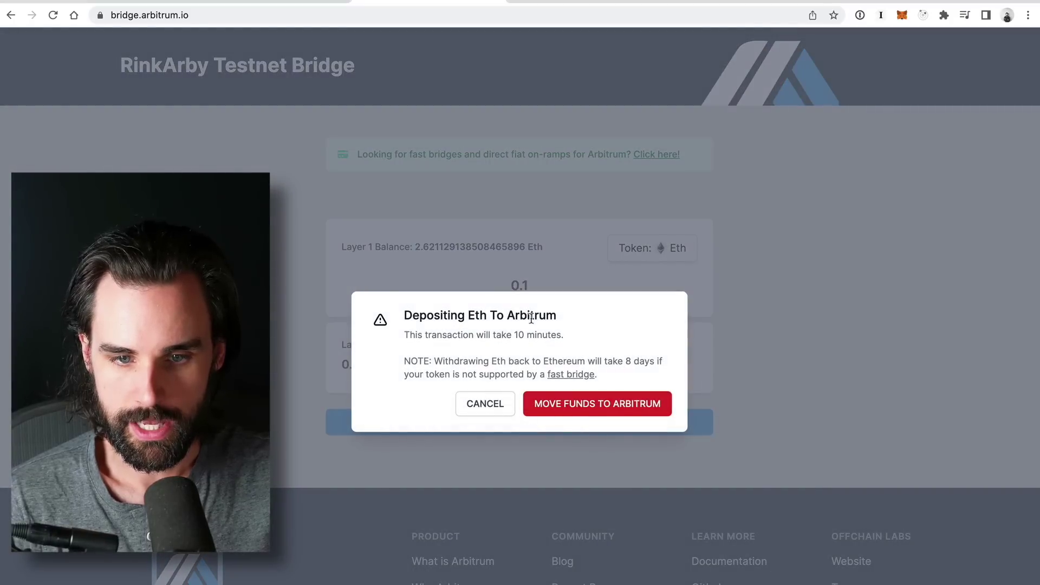
{"action": "left_click", "coordinate": [595, 405]}
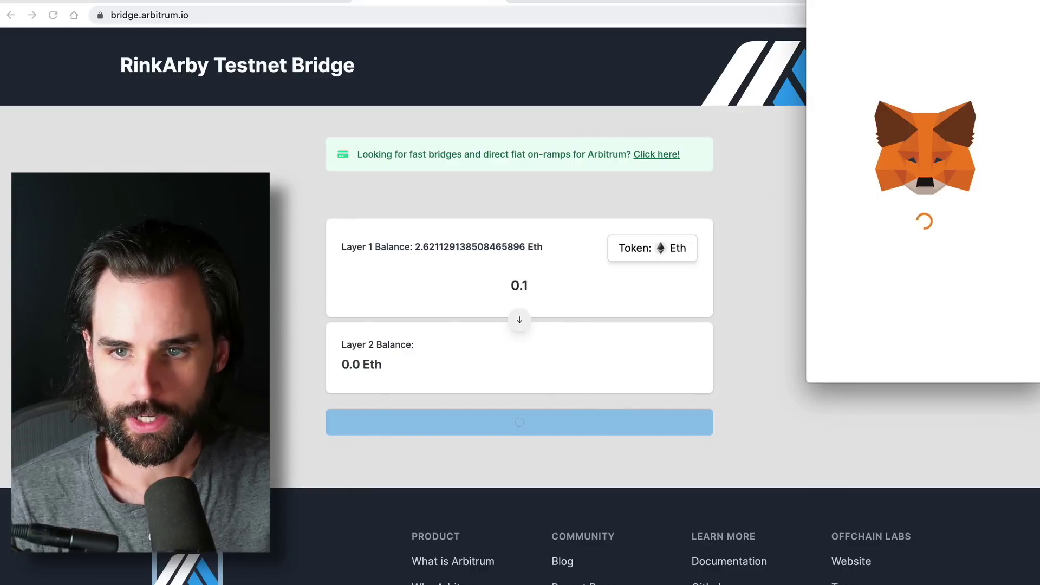
{"action": "scroll", "coordinate": [733, 209], "scroll_direction": "down", "scroll_amount": 2}
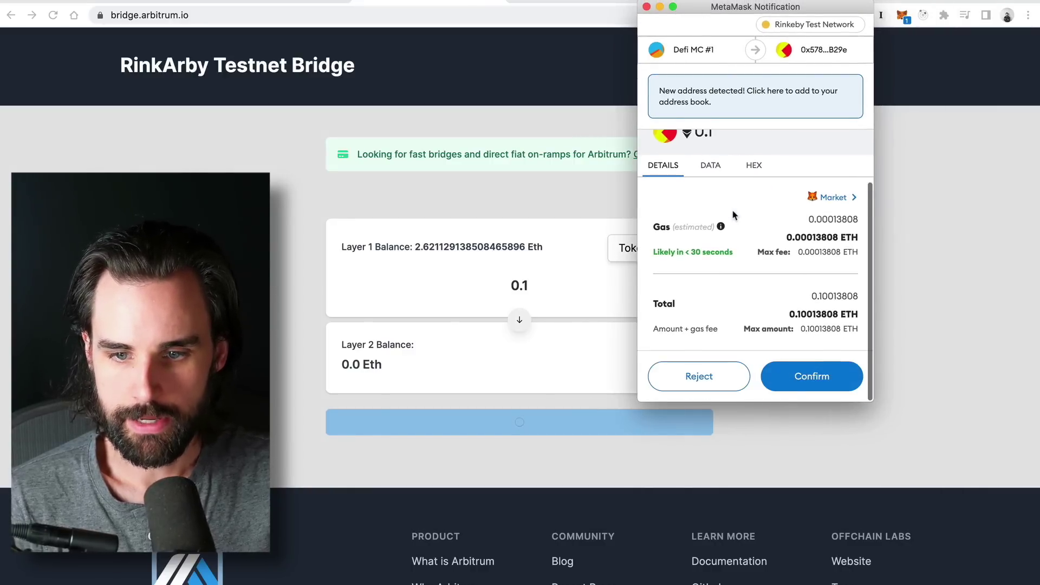
{"action": "left_click", "coordinate": [812, 382]}
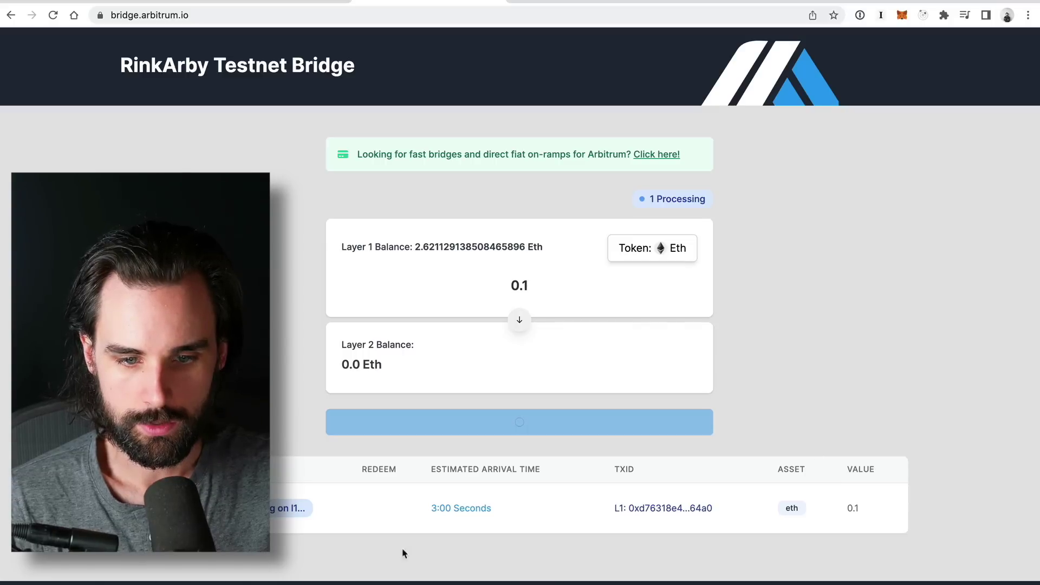
Step: Open the deposit's L1 transaction on Rinkeby Etherscan
{"action": "triple_click", "coordinate": [461, 508]}
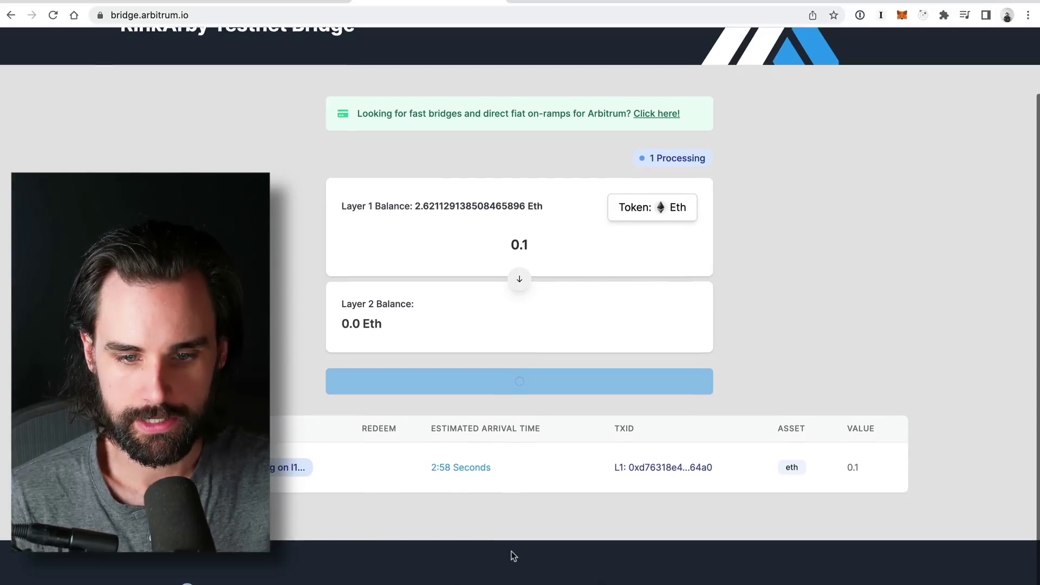
{"action": "scroll", "coordinate": [511, 553], "scroll_direction": "down", "scroll_amount": 1}
{"action": "left_click", "coordinate": [680, 447]}
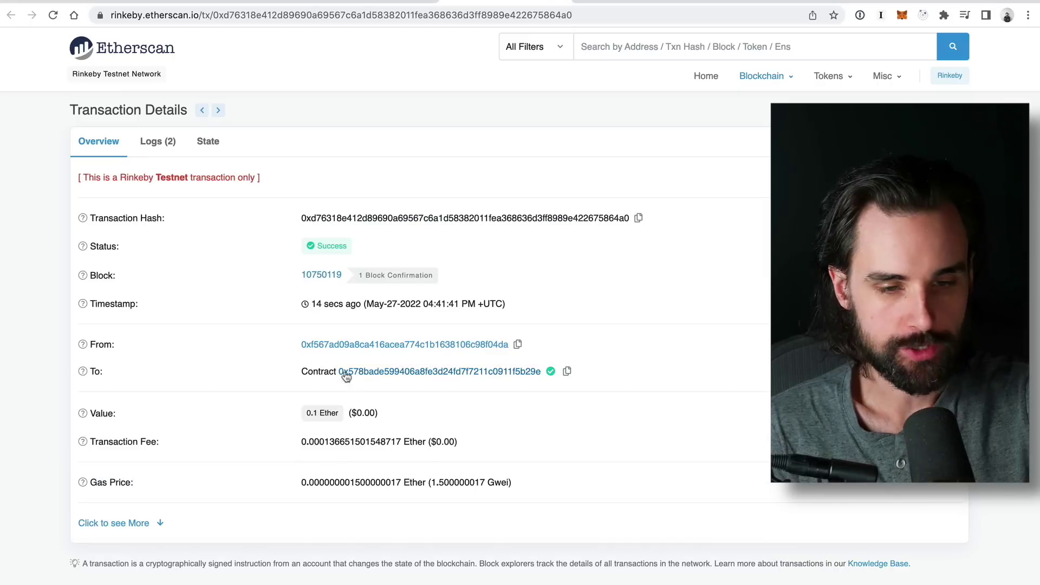
Step: Return to the bridge to see the deposit confirmed on L1 and waiting on L2
{"action": "left_click", "coordinate": [409, 2]}
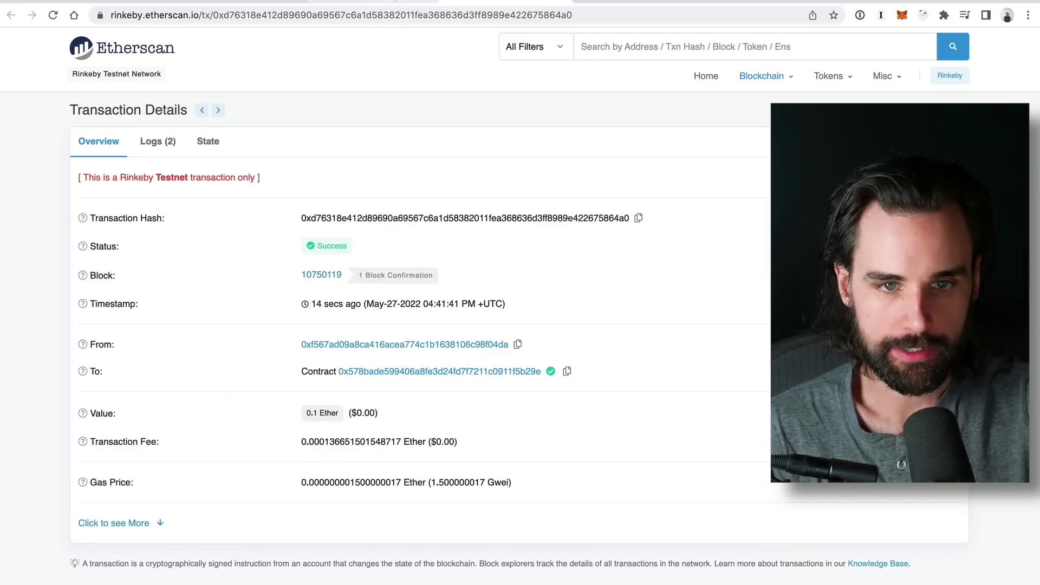
{"action": "scroll", "coordinate": [430, 531], "scroll_direction": "up", "scroll_amount": 1}
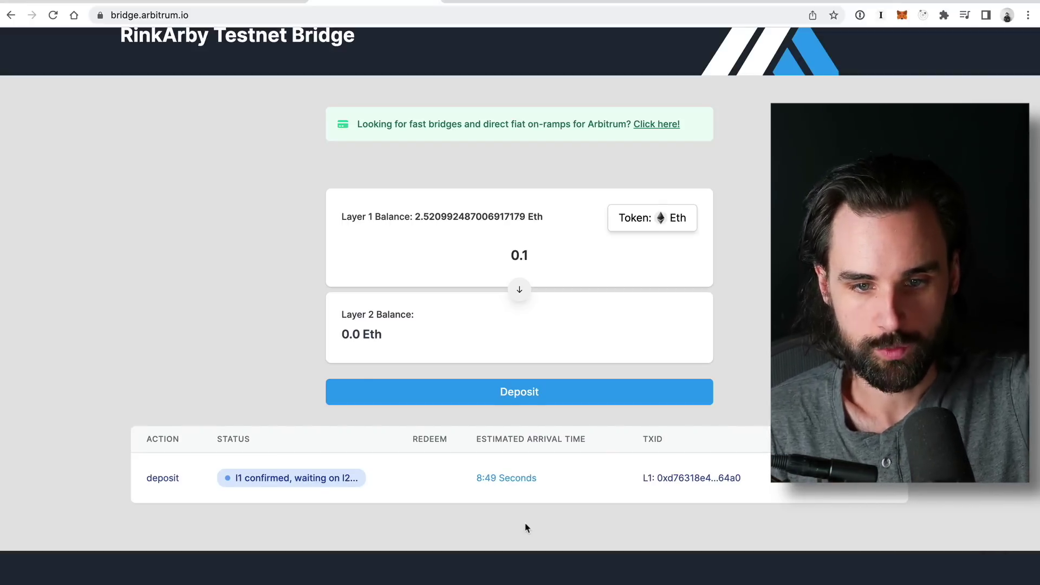
Step: Check the bridge's Layer 2 Eth balance, then reopen the deposit's Etherscan transaction details
{"action": "scroll", "coordinate": [525, 522], "scroll_direction": "up", "scroll_amount": 3}
{"action": "double_click", "coordinate": [372, 407]}
{"action": "left_click", "coordinate": [567, 564]}
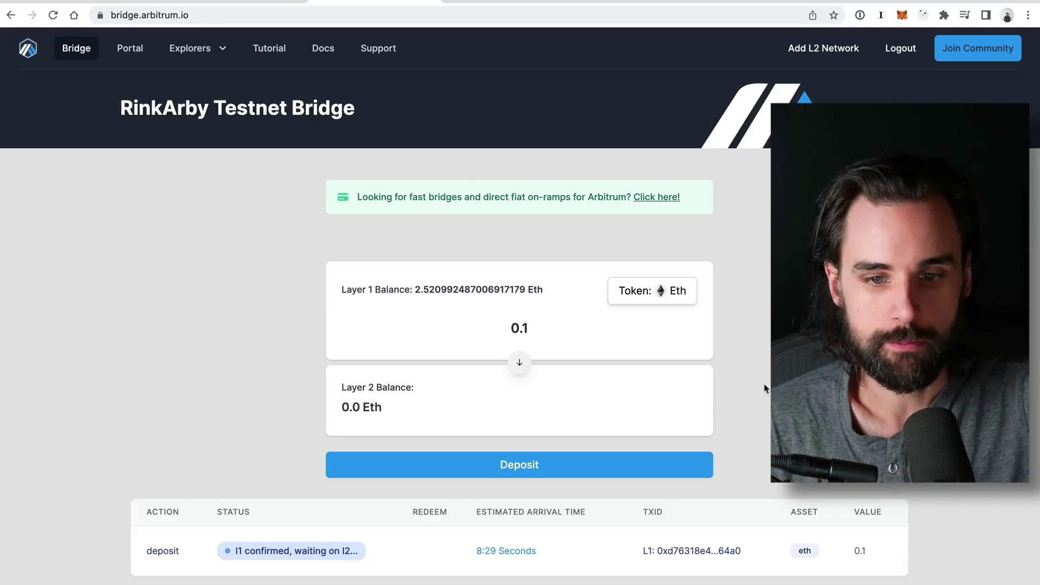
{"action": "left_click", "coordinate": [624, 5]}
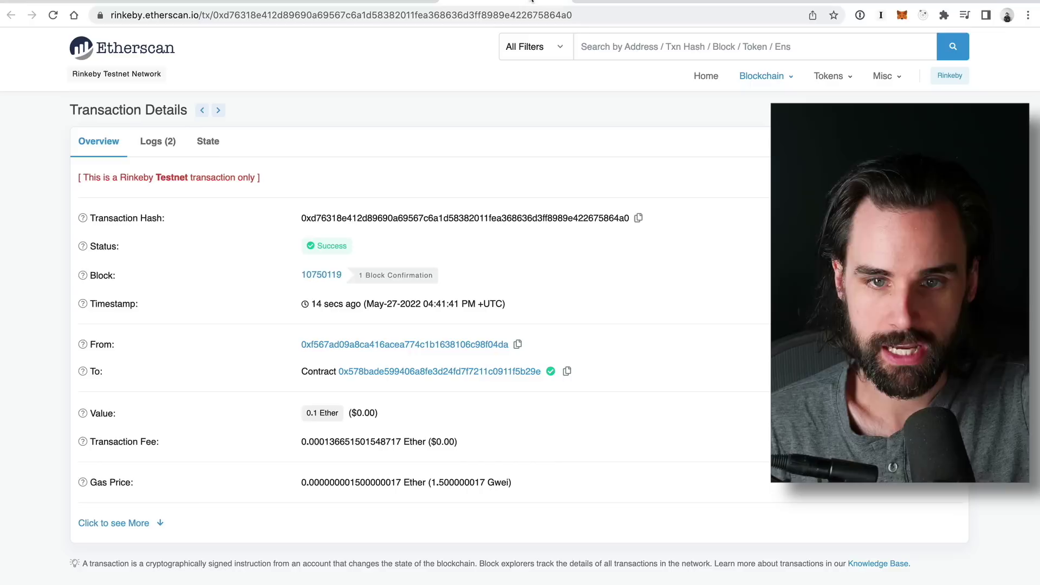
Step: Switch to the Arbitrum portal and scroll the project cards down to 1inch
{"action": "left_click", "coordinate": [624, 7]}
{"action": "scroll", "coordinate": [513, 340], "scroll_direction": "down", "scroll_amount": 3}
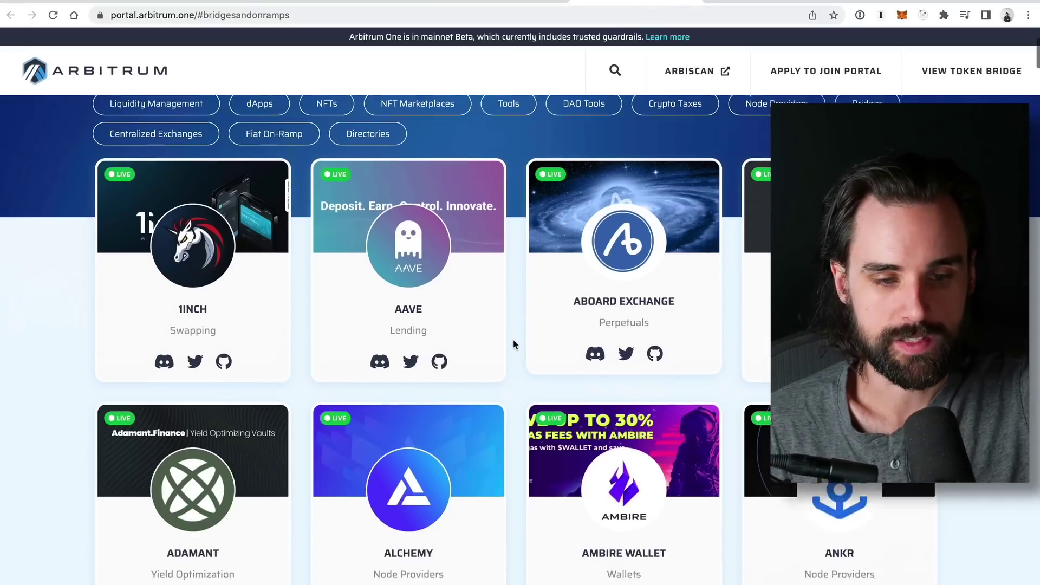
{"action": "scroll", "coordinate": [514, 346], "scroll_direction": "down", "scroll_amount": 1}
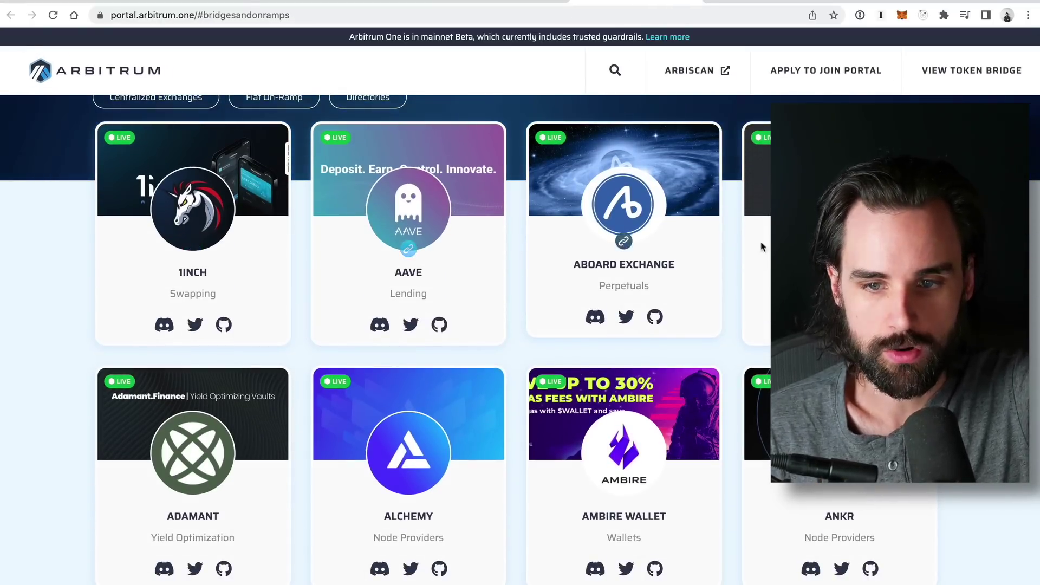
{"action": "scroll", "coordinate": [247, 278], "scroll_direction": "down", "scroll_amount": 7}
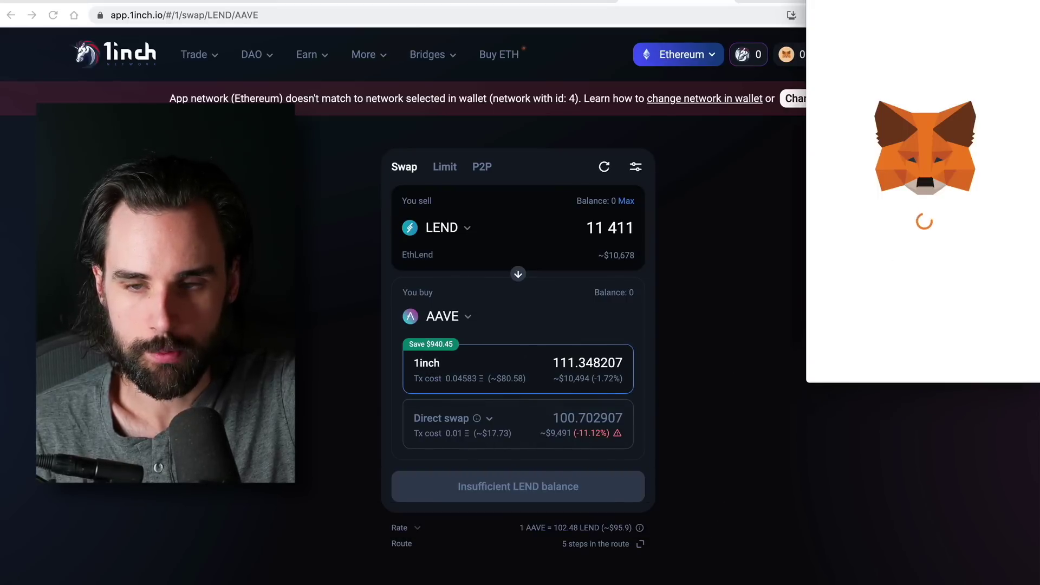
Step: Approve adding Arbitrum Mainnet in MetaMask and switch the wallet to it
{"action": "scroll", "coordinate": [823, 277], "scroll_direction": "down", "scroll_amount": 3}
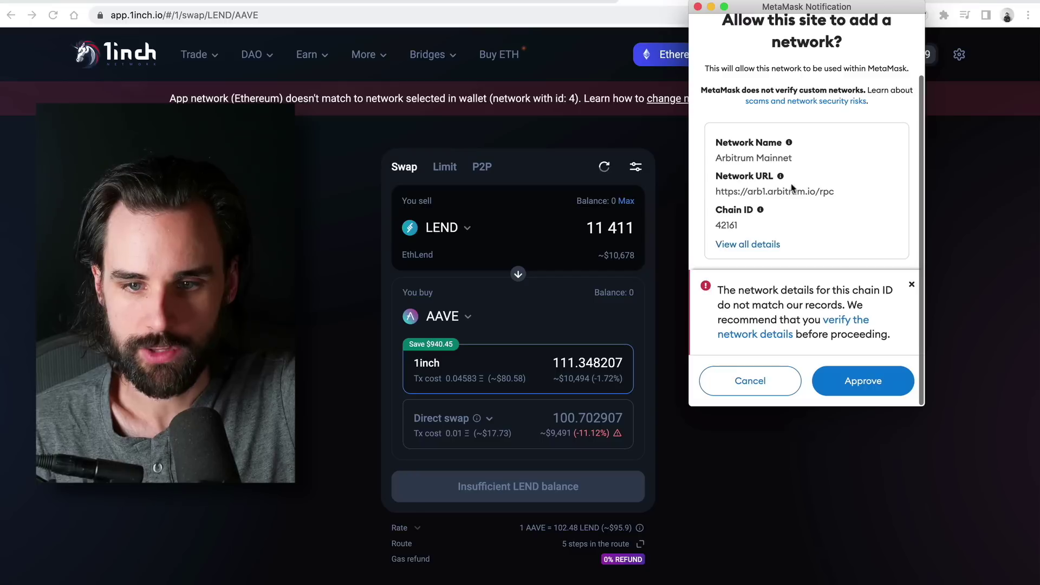
{"action": "left_click", "coordinate": [877, 396]}
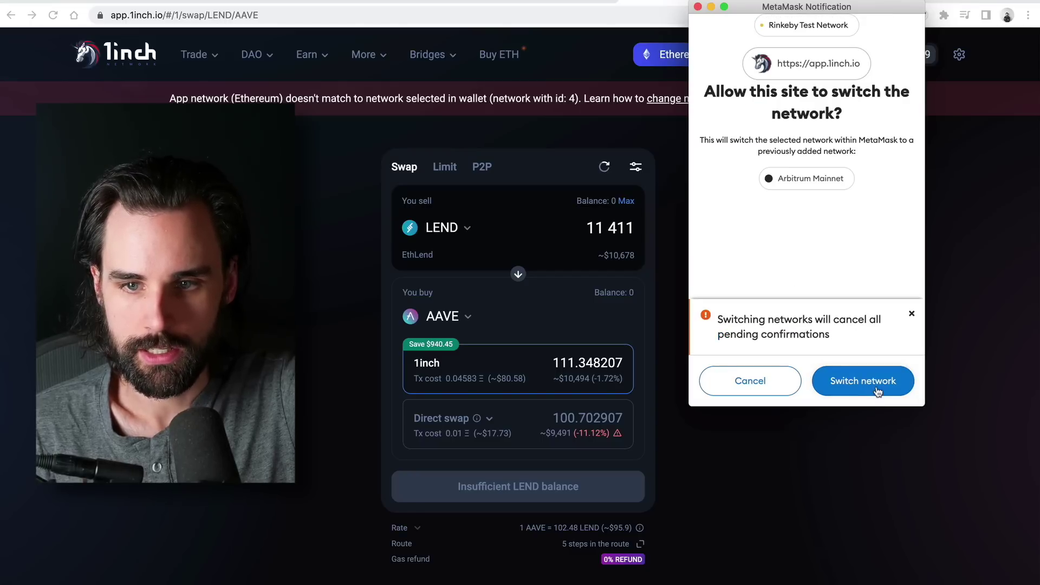
{"action": "left_click", "coordinate": [863, 382]}
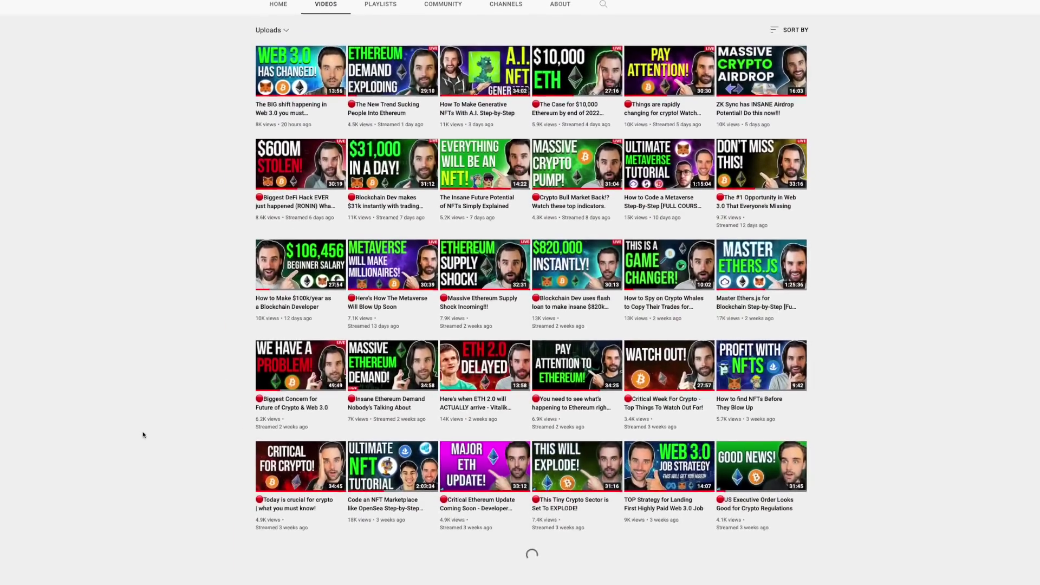
{"action": "scroll", "coordinate": [143, 434], "scroll_direction": "down", "scroll_amount": 8}
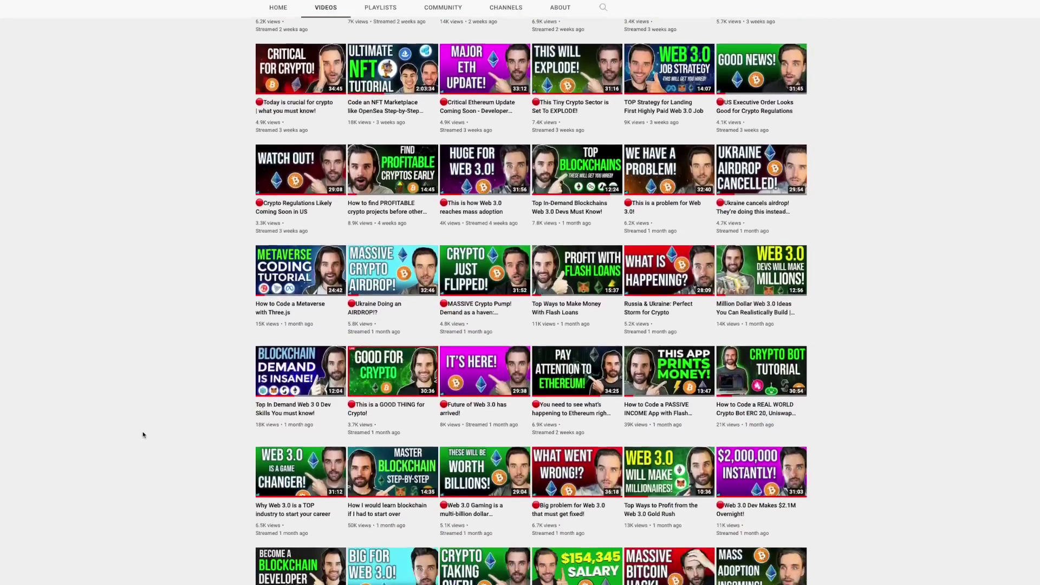
{"action": "scroll", "coordinate": [143, 434], "scroll_direction": "down", "scroll_amount": 5}
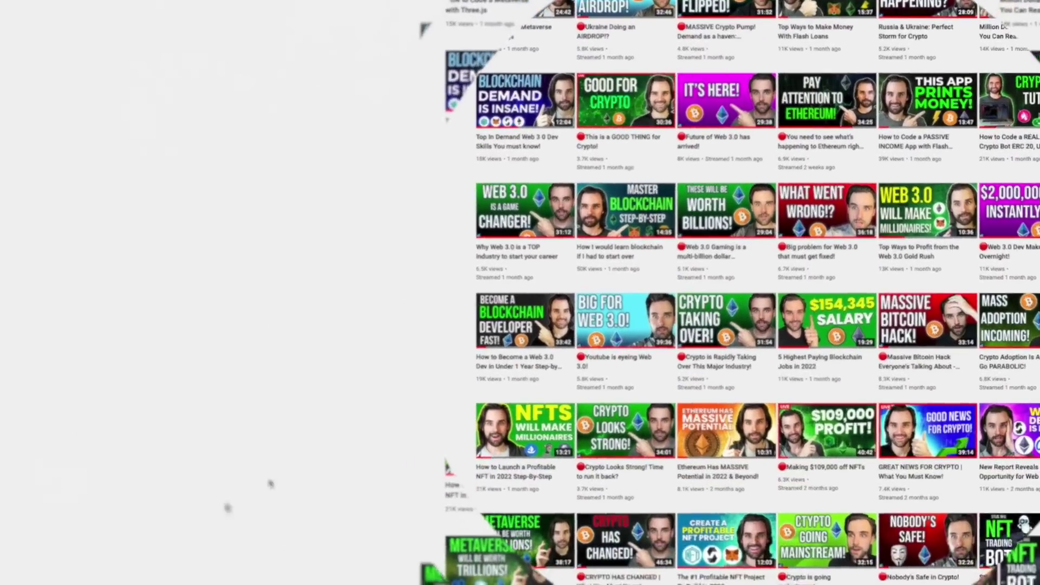